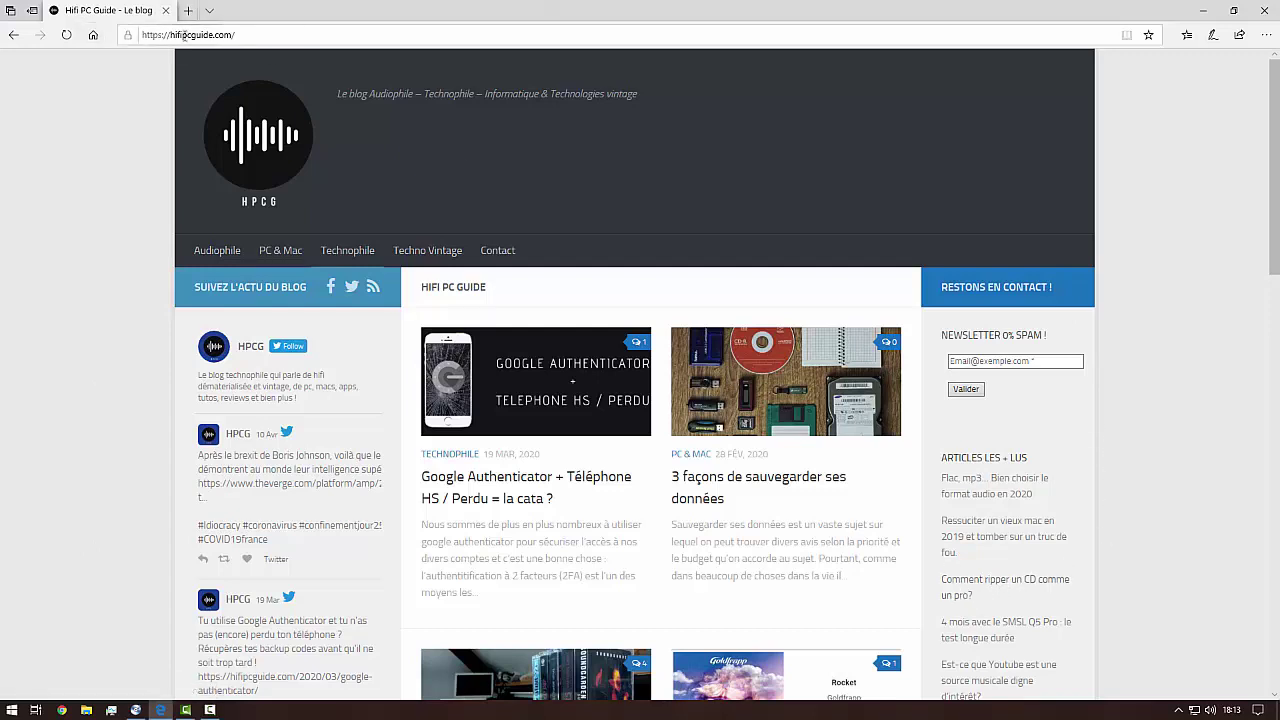
pyautogui.moveTo(170, 34); pyautogui.dragTo(286, 34)
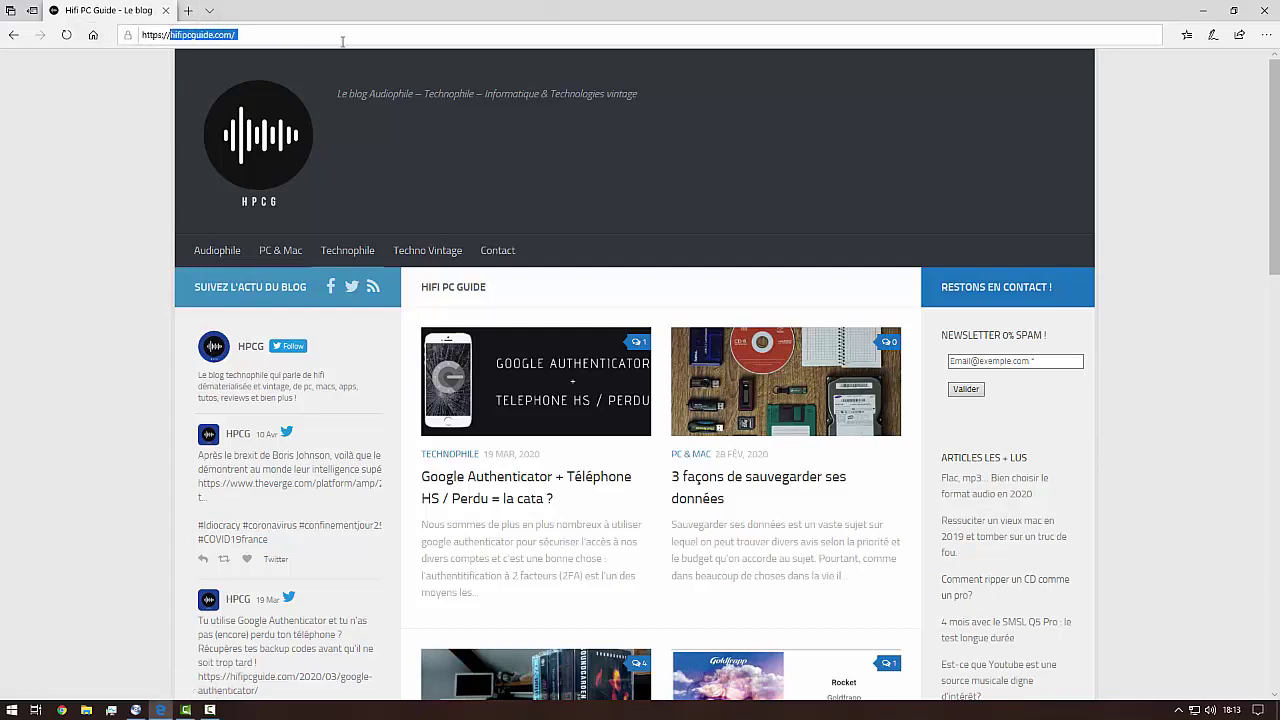
pyautogui.click(1155, 318)
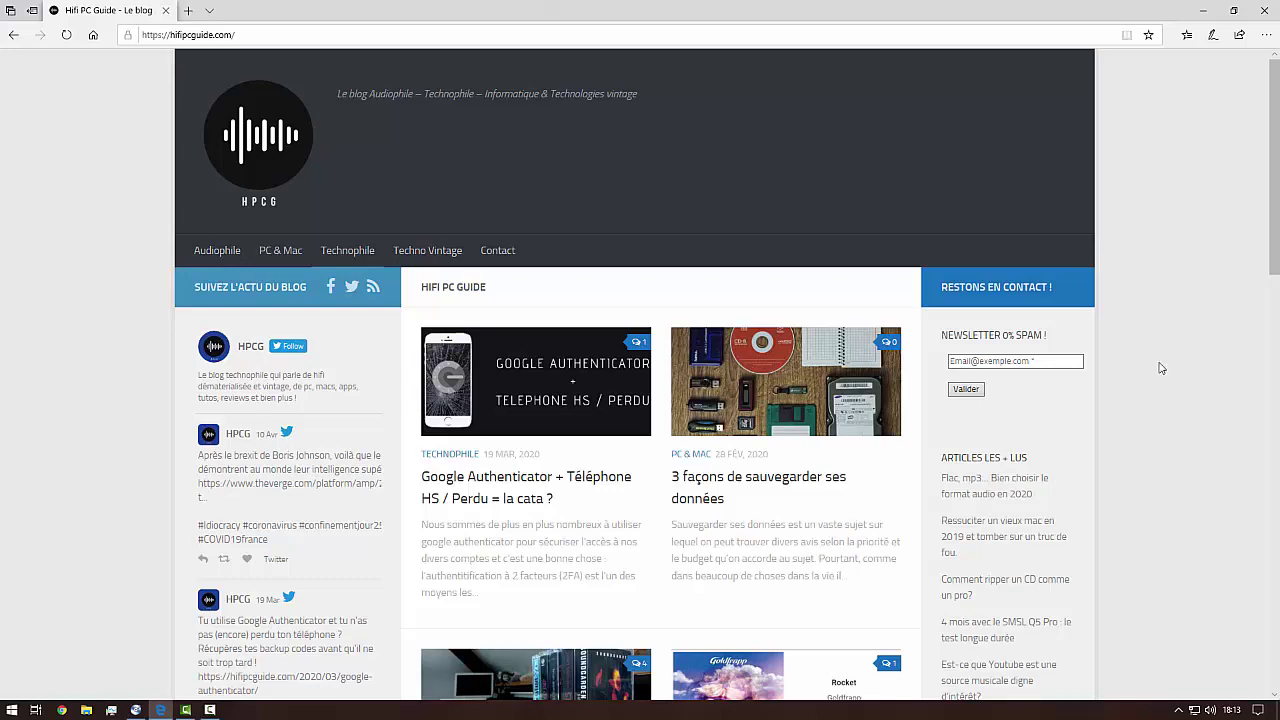
pyautogui.scroll(-2, 1157, 477)
pyautogui.scroll(2, 1150, 430)
# Switch to dBpoweramp CD Ripper and select the F: PLEXTOR DVDR PX-891SA drive as the source for the audio CD
pyautogui.click(137, 711)
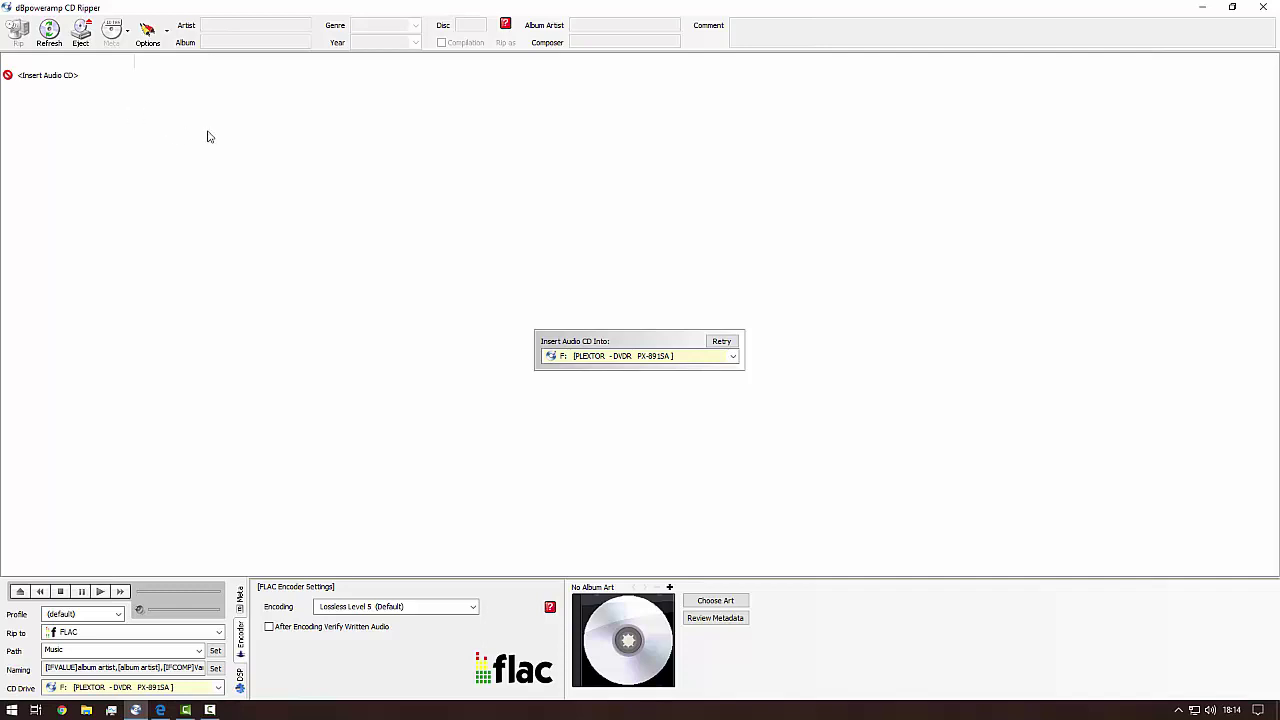
pyautogui.click(628, 357)
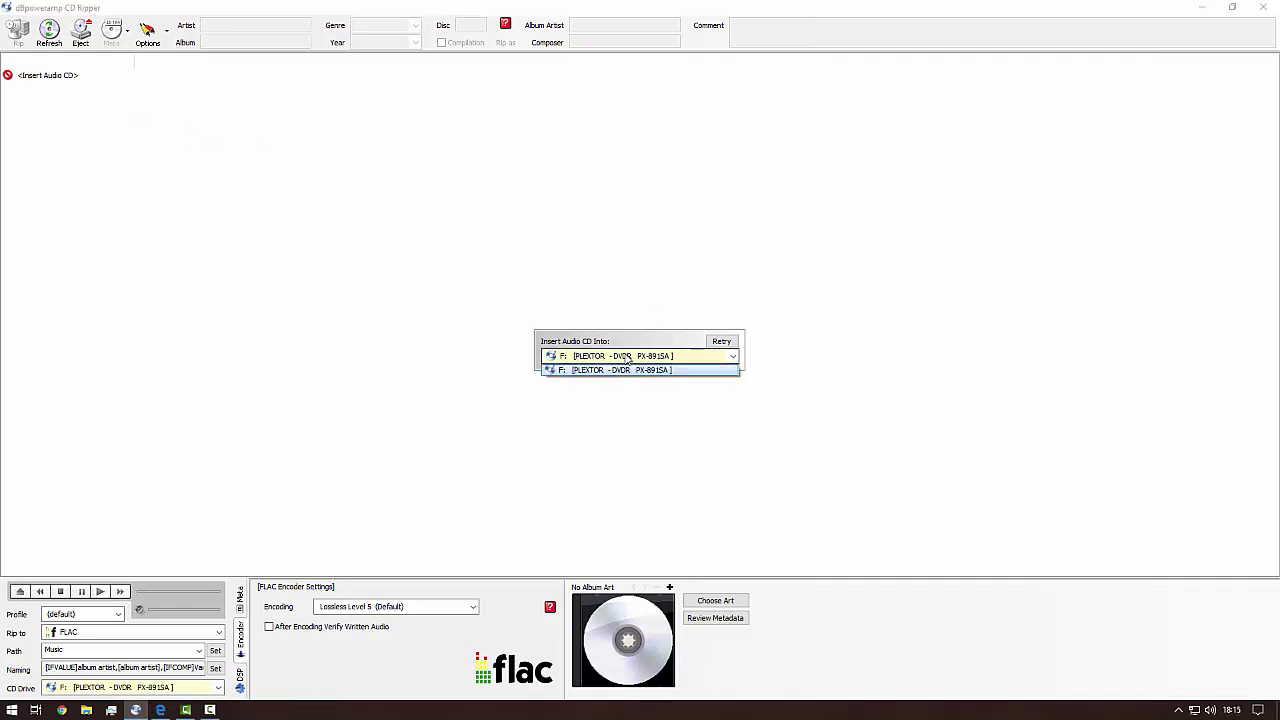
pyautogui.click(623, 369)
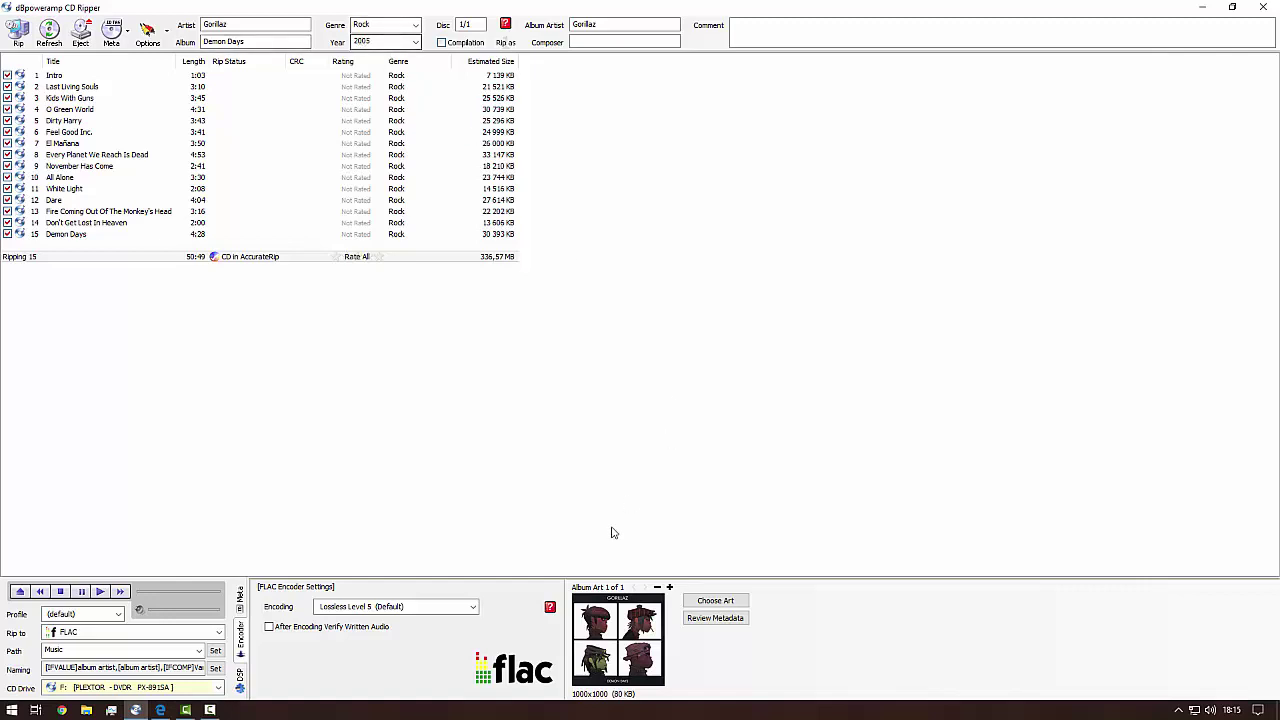
# Examine the cover images offered for the Gorillaz album Demon Days, closing the selection without choosing one
pyautogui.click(706, 603)
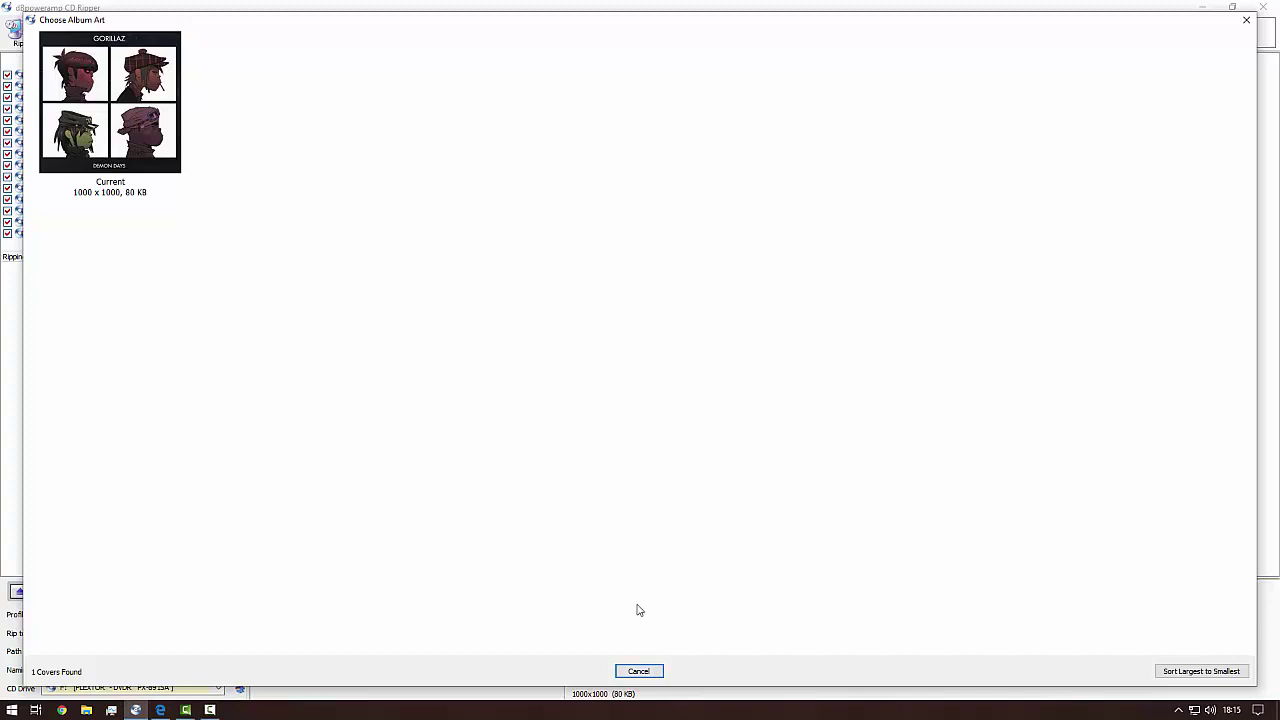
pyautogui.click(638, 671)
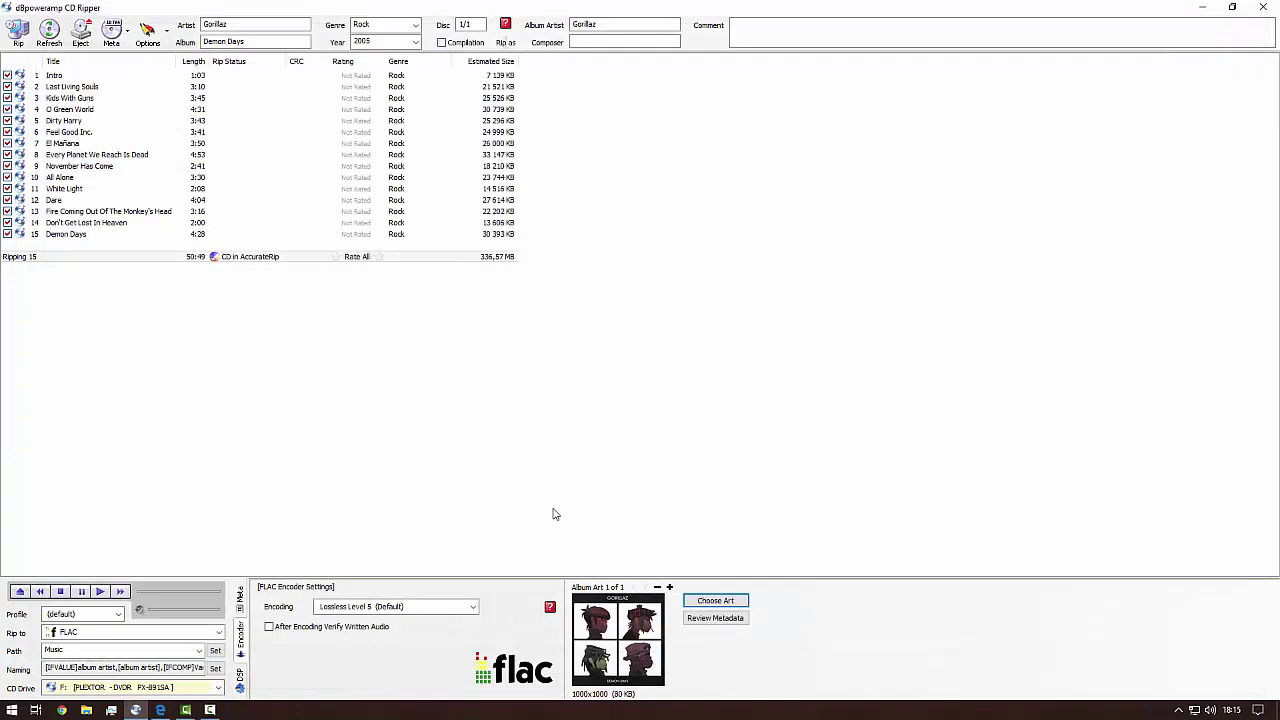
pyautogui.click(261, 40)
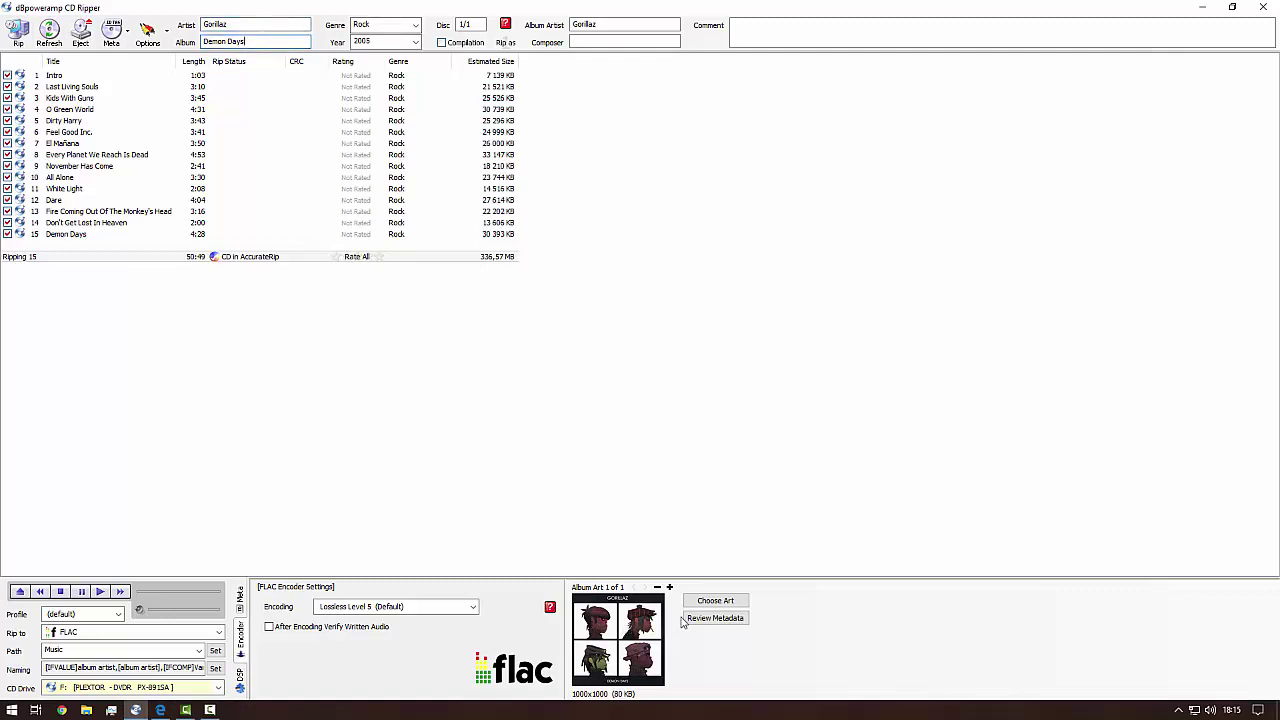
pyautogui.click(715, 600)
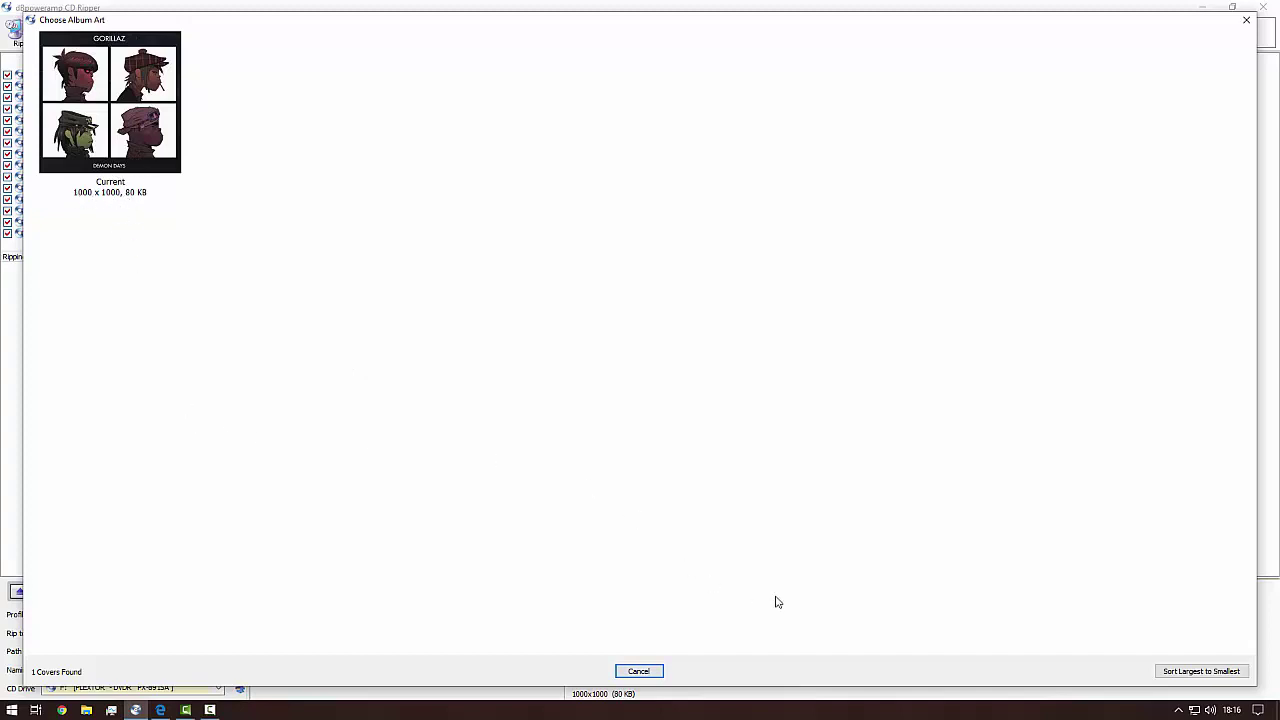
pyautogui.click(640, 671)
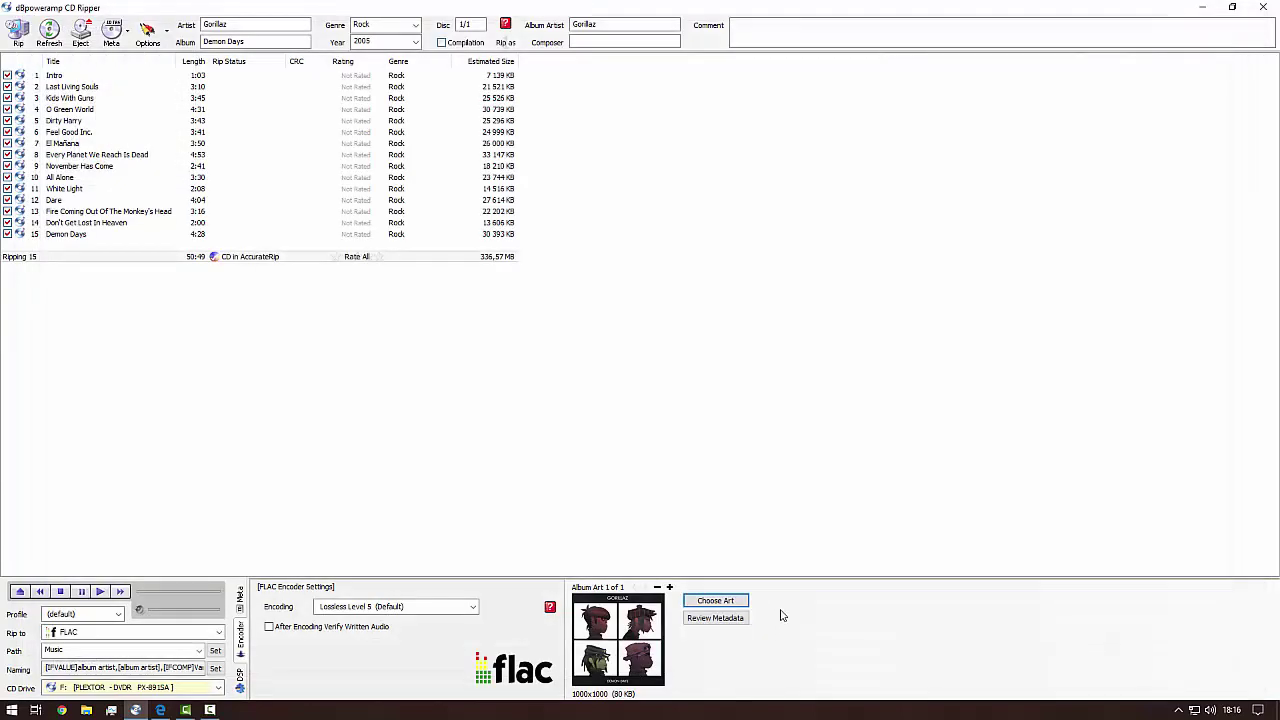
# View the ways to add new album art, including loading an image from file, and cancel the file selection
pyautogui.click(669, 587)
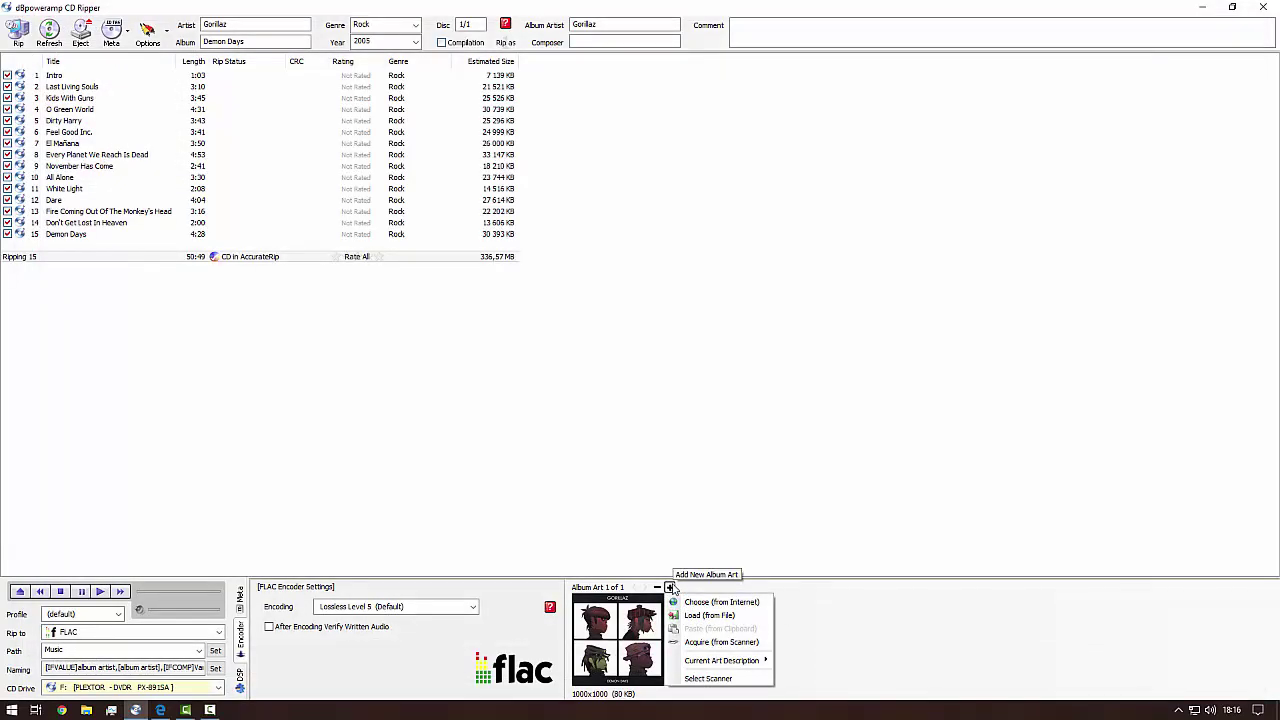
pyautogui.click(737, 619)
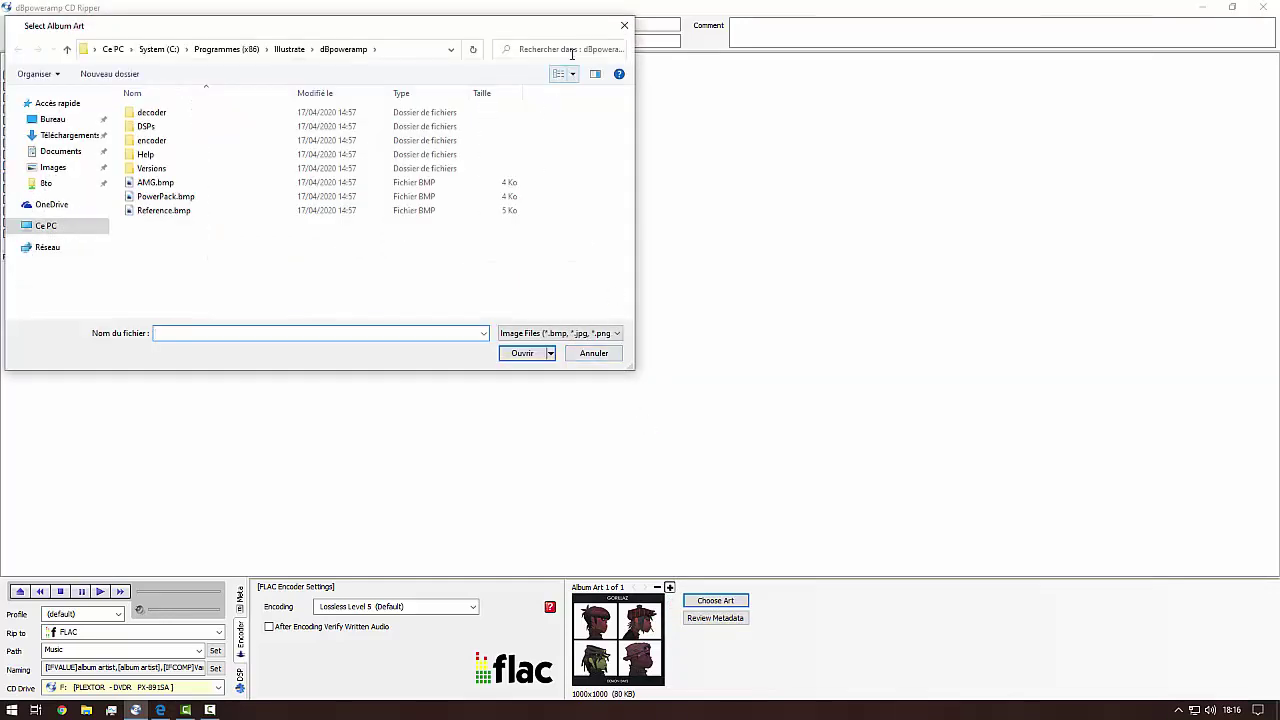
pyautogui.click(624, 25)
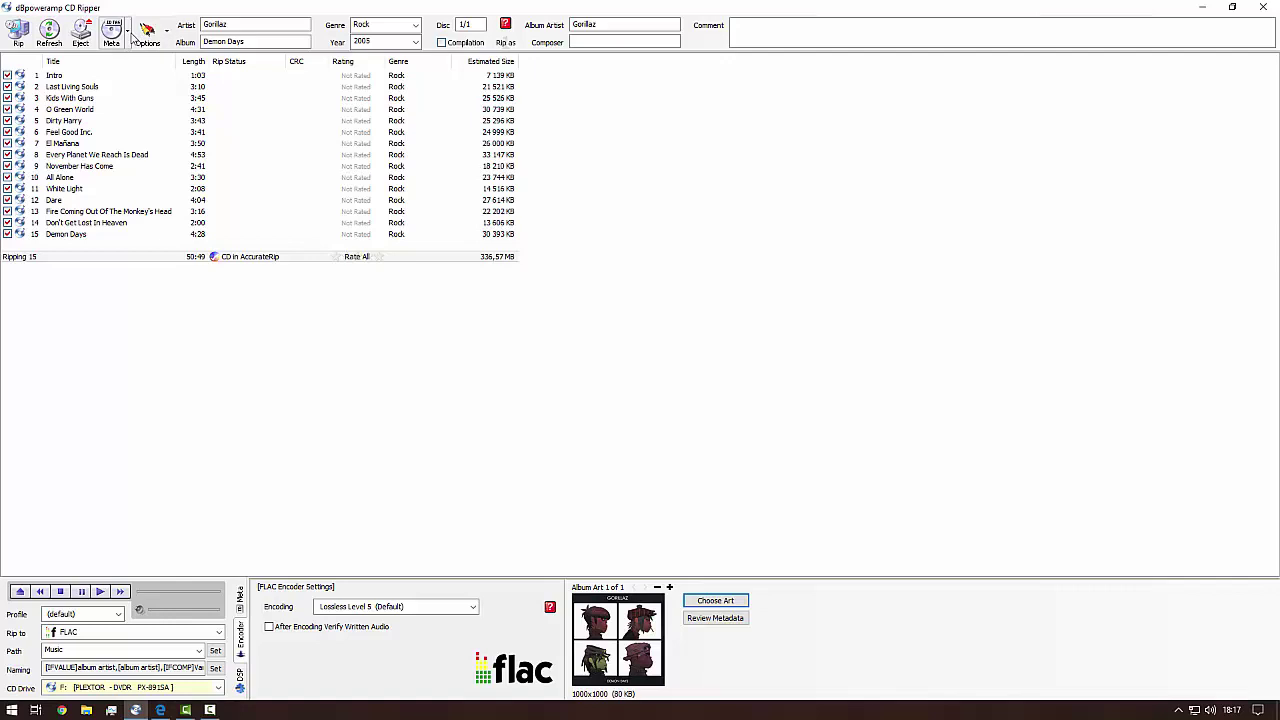
# Review the metadata providers and the sources from which the CD's metadata can be retrieved
pyautogui.click(128, 33)
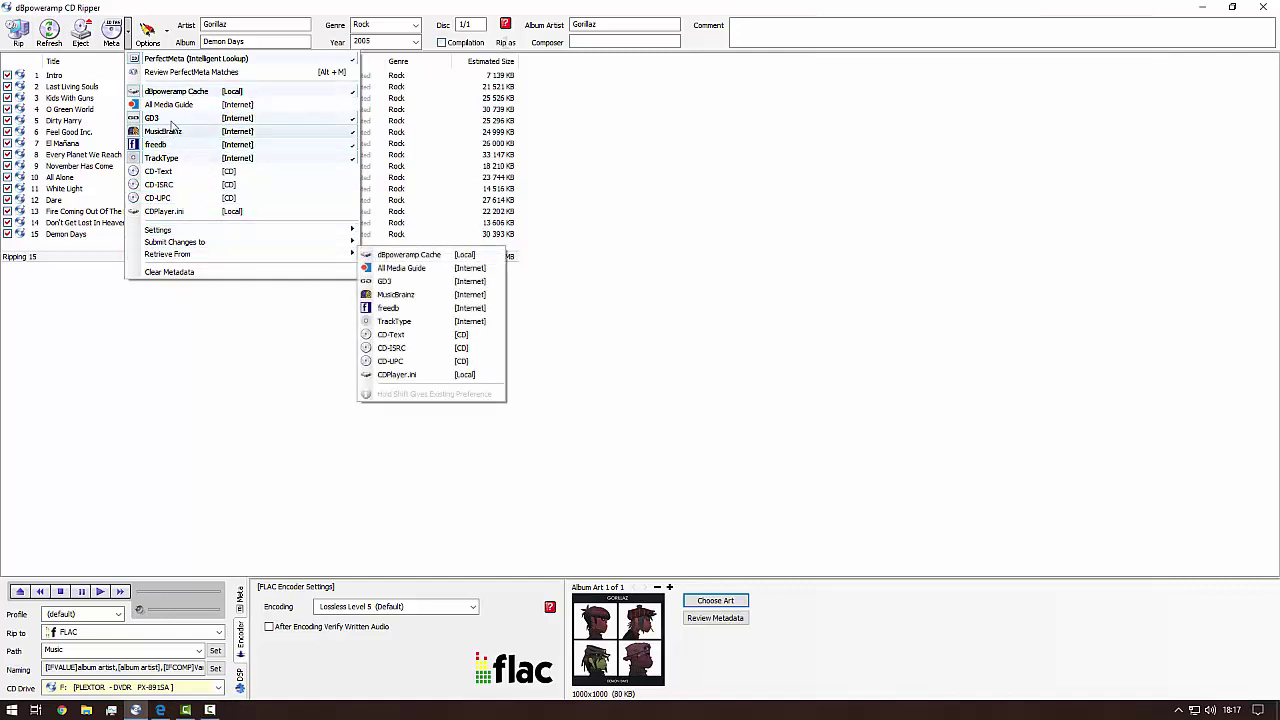
pyautogui.moveTo(205, 256)
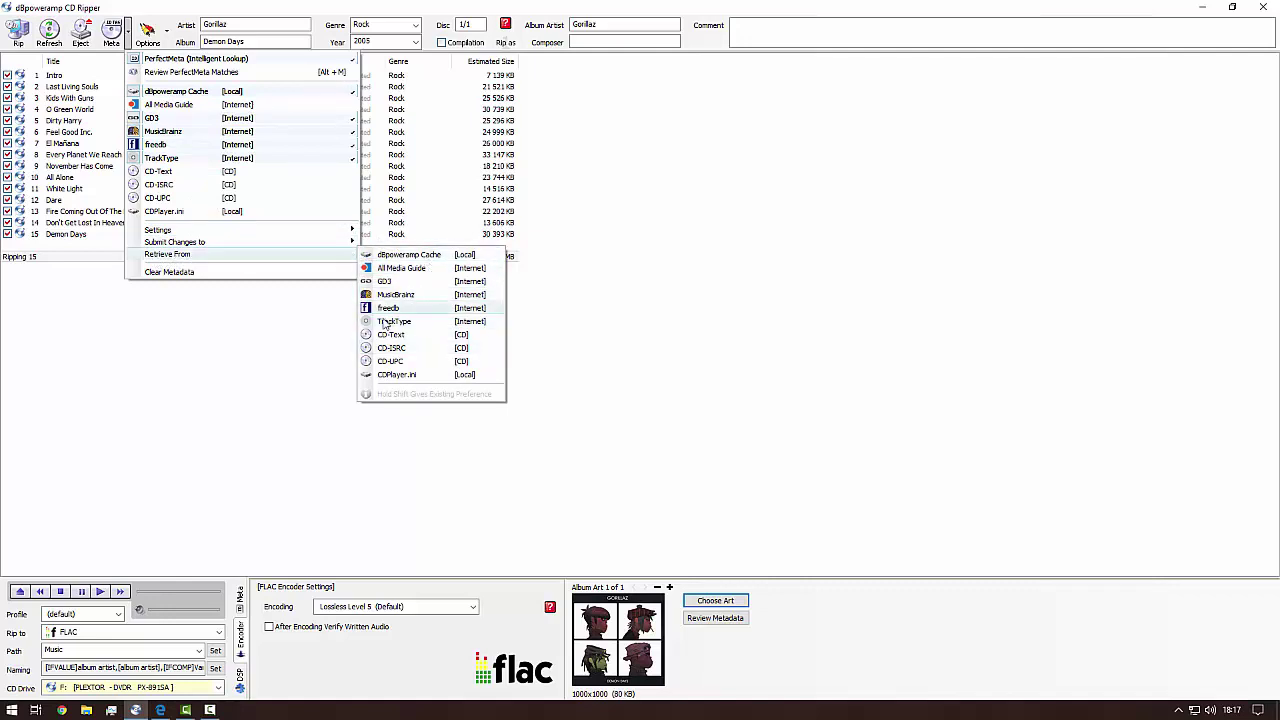
pyautogui.click(306, 340)
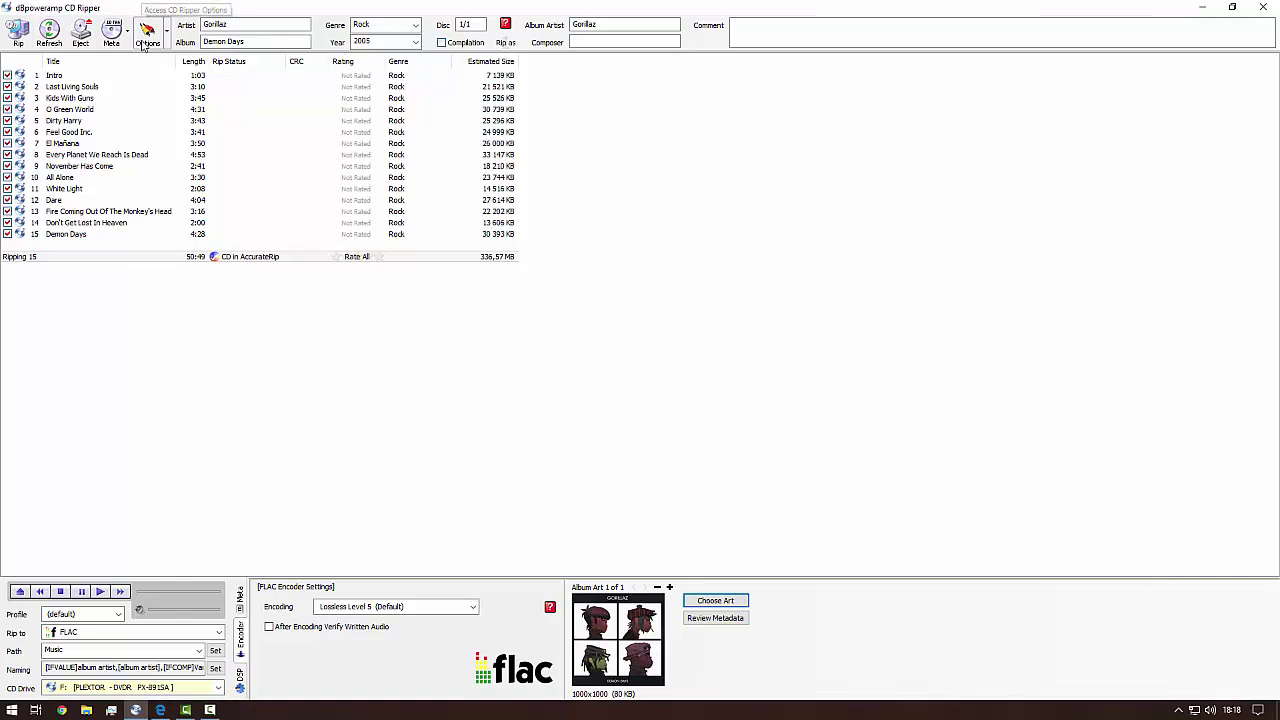
# Review the CD ripping options and the Secure ripping settings, and close both without saving changes
pyautogui.click(143, 45)
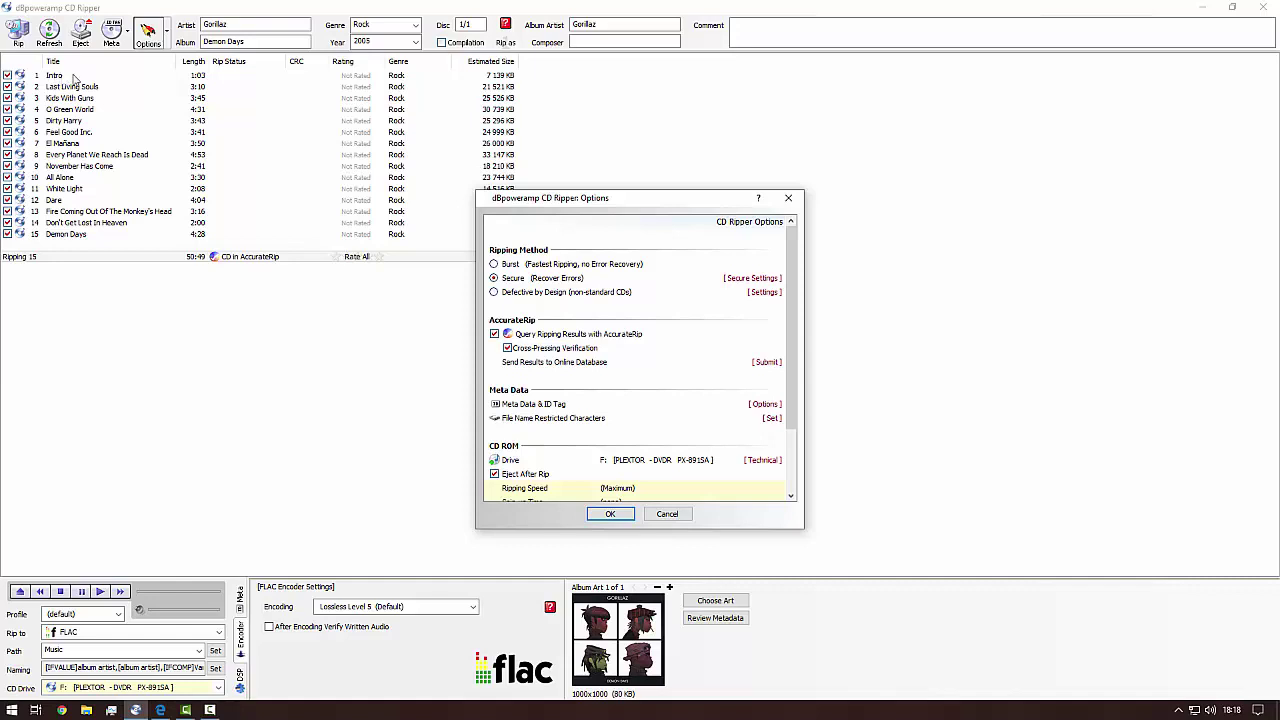
pyautogui.click(767, 279)
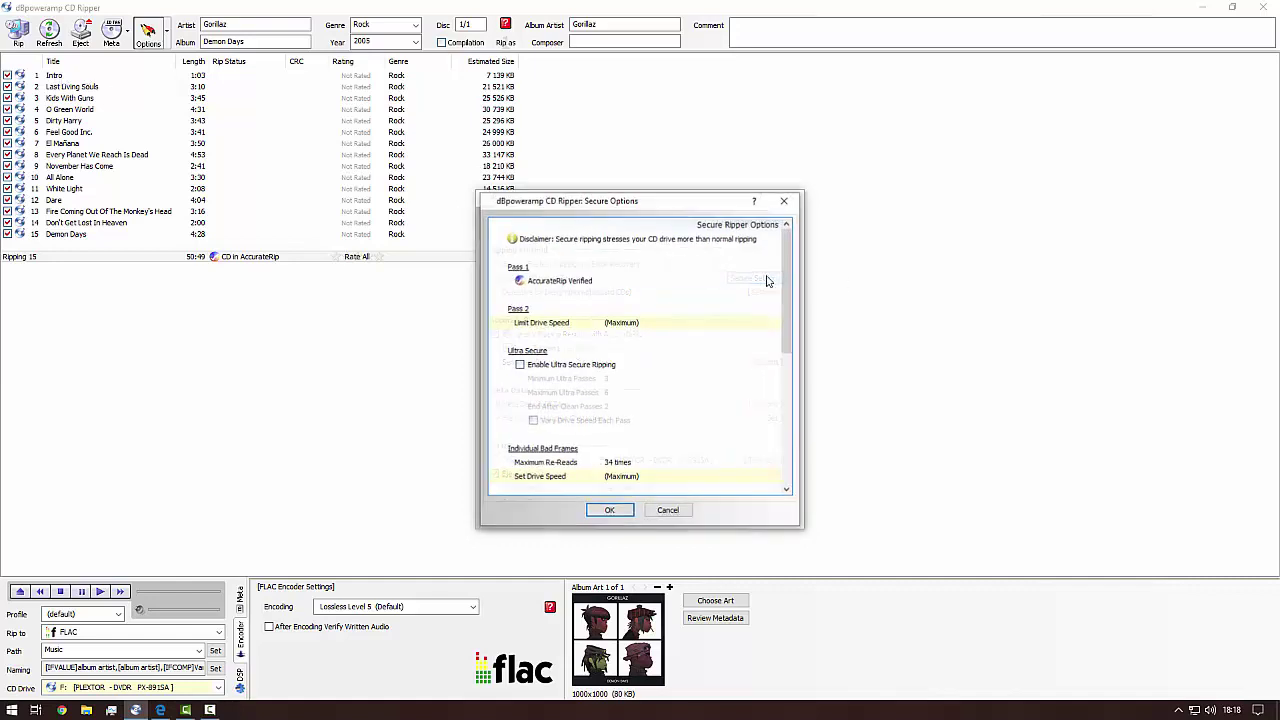
pyautogui.moveTo(693, 210); pyautogui.dragTo(942, 204)
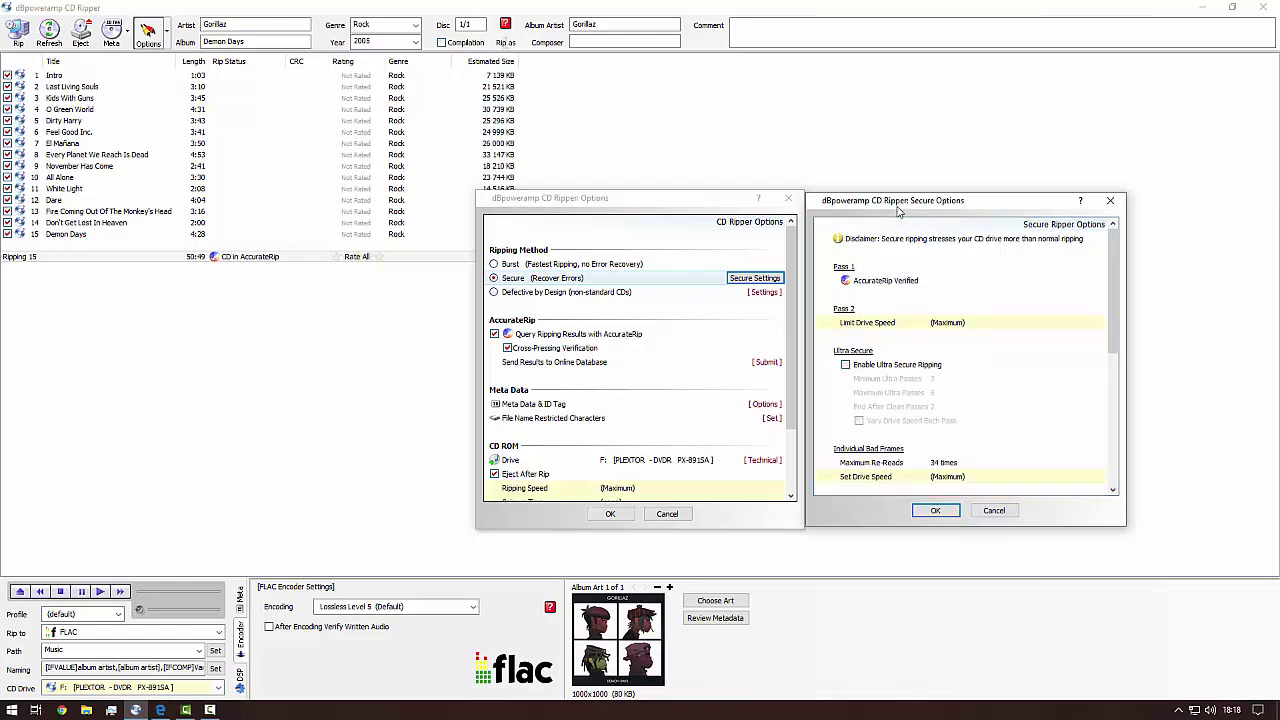
pyautogui.moveTo(897, 210); pyautogui.dragTo(897, 208)
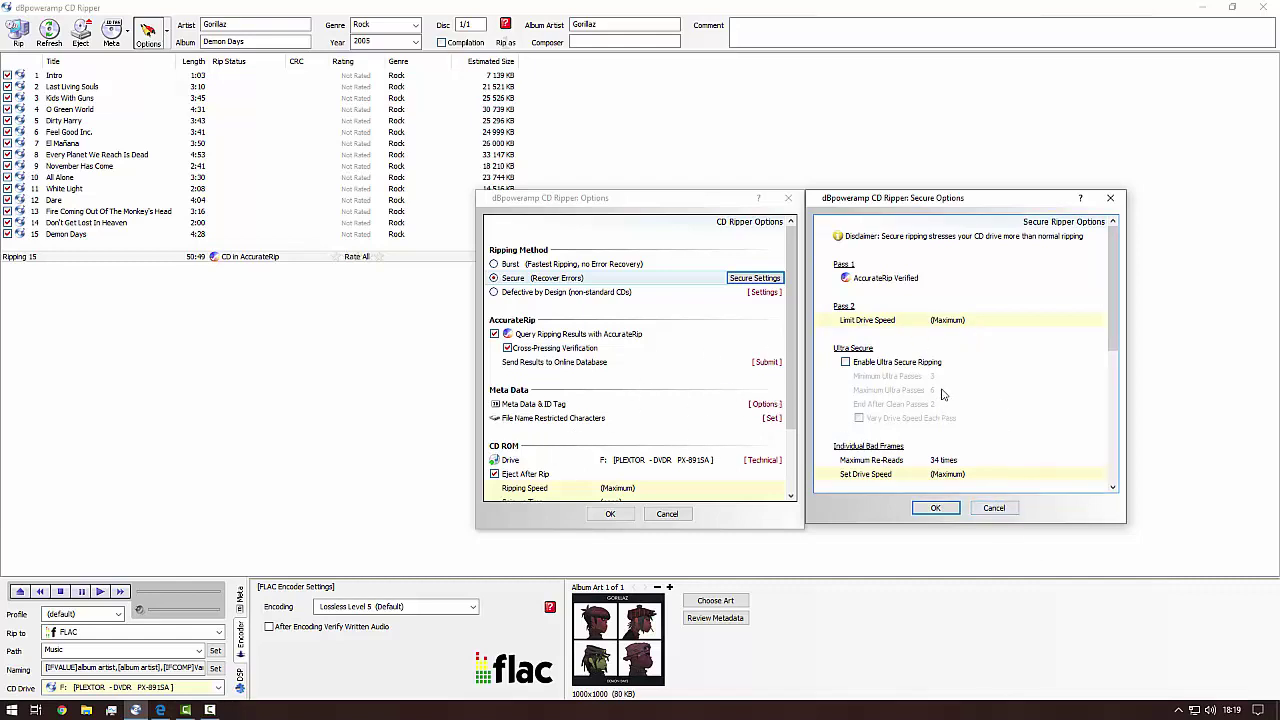
pyautogui.moveTo(1112, 290); pyautogui.dragTo(1092, 261)
pyautogui.click(797, 384)
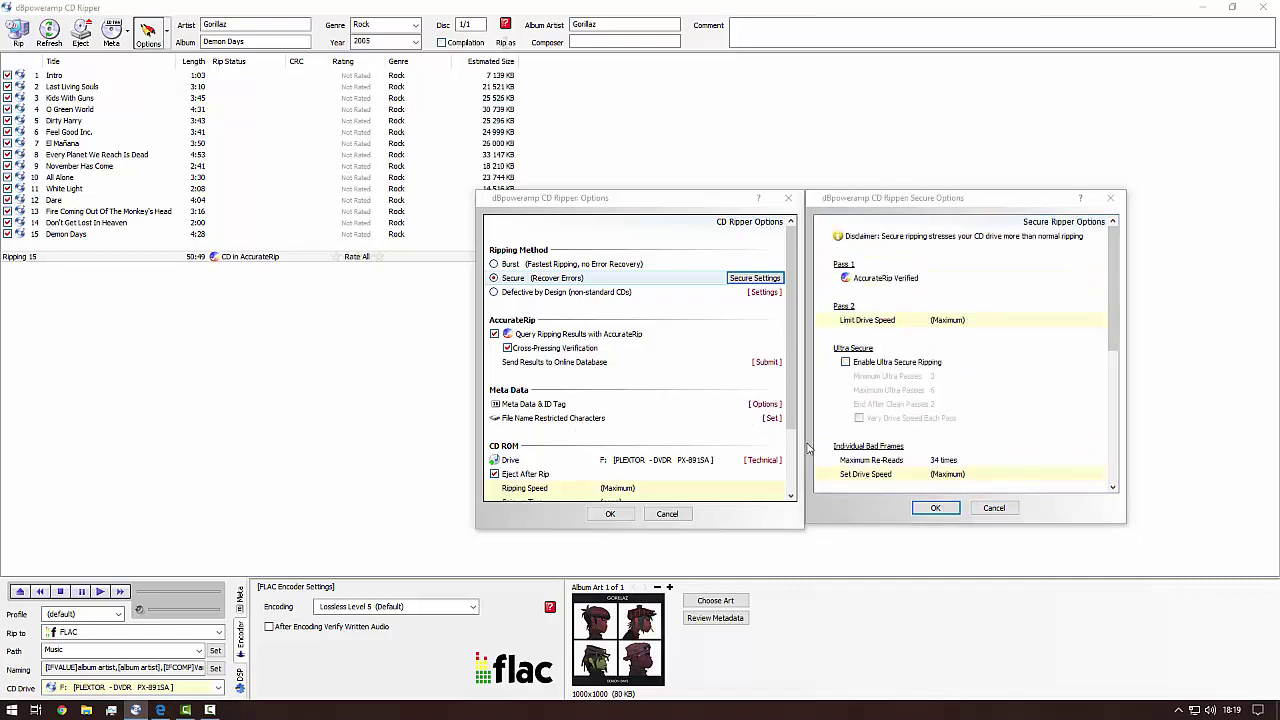
pyautogui.click(994, 508)
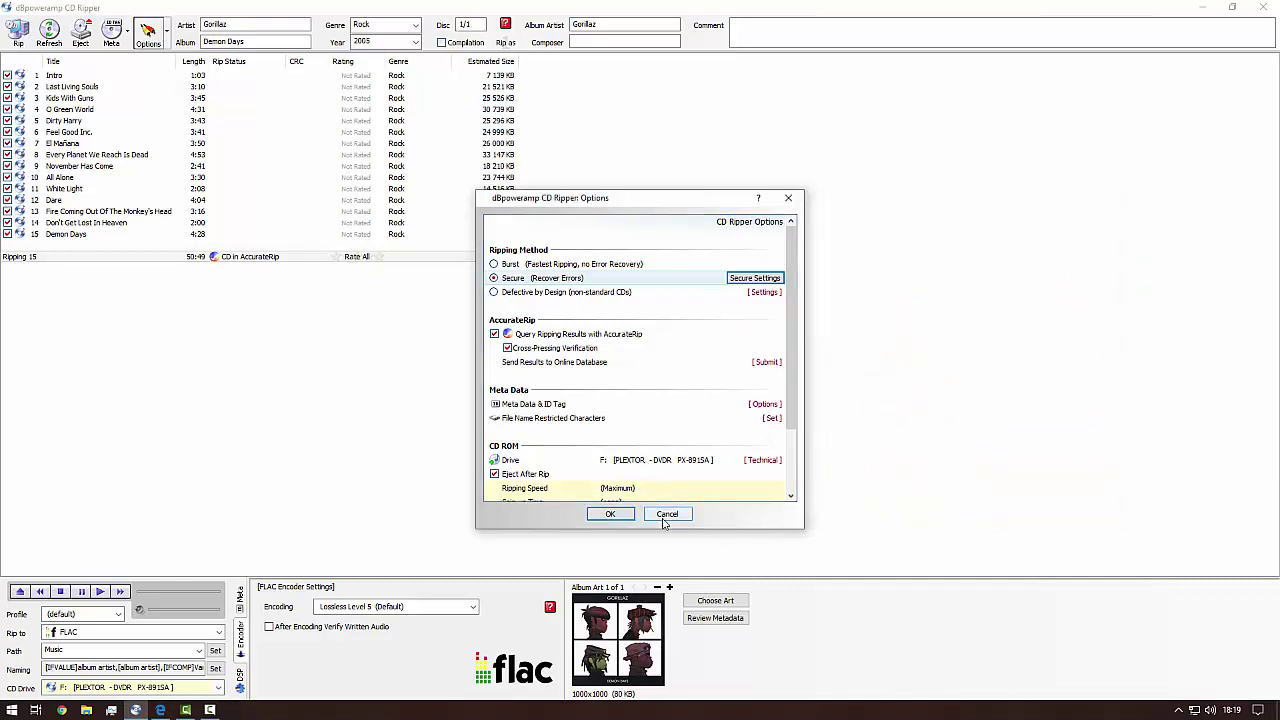
pyautogui.click(758, 280)
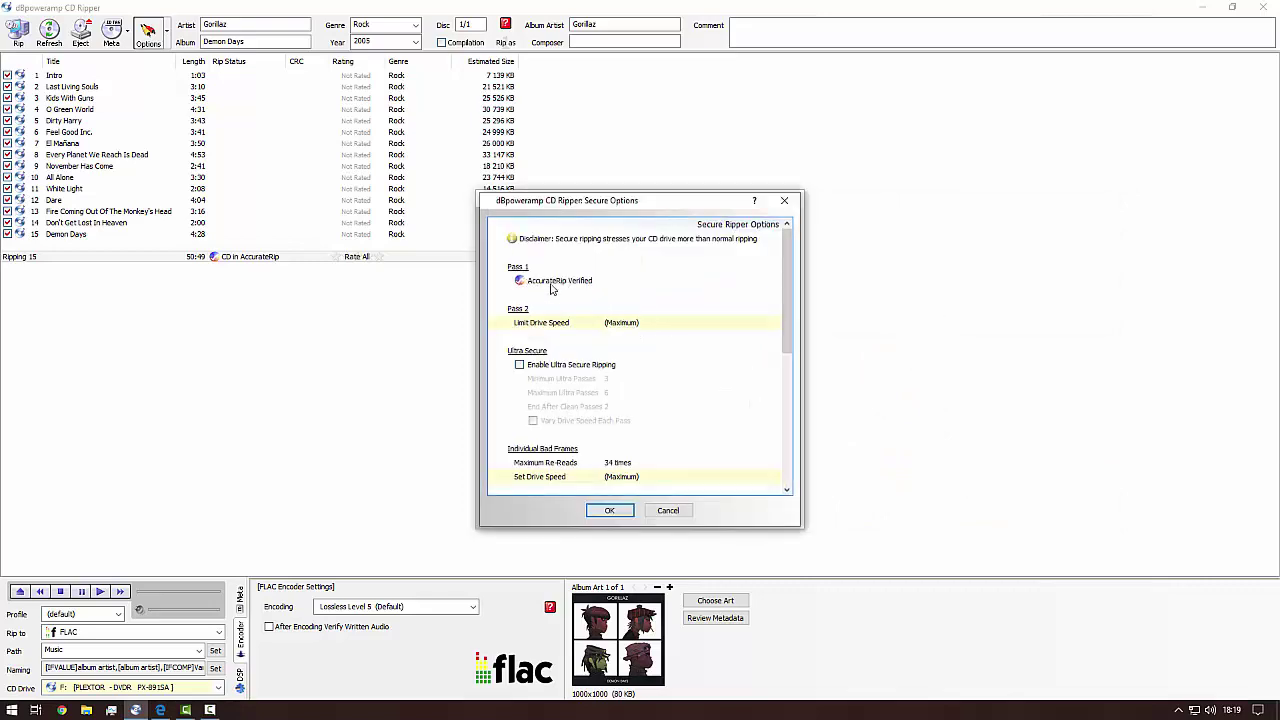
pyautogui.click(667, 511)
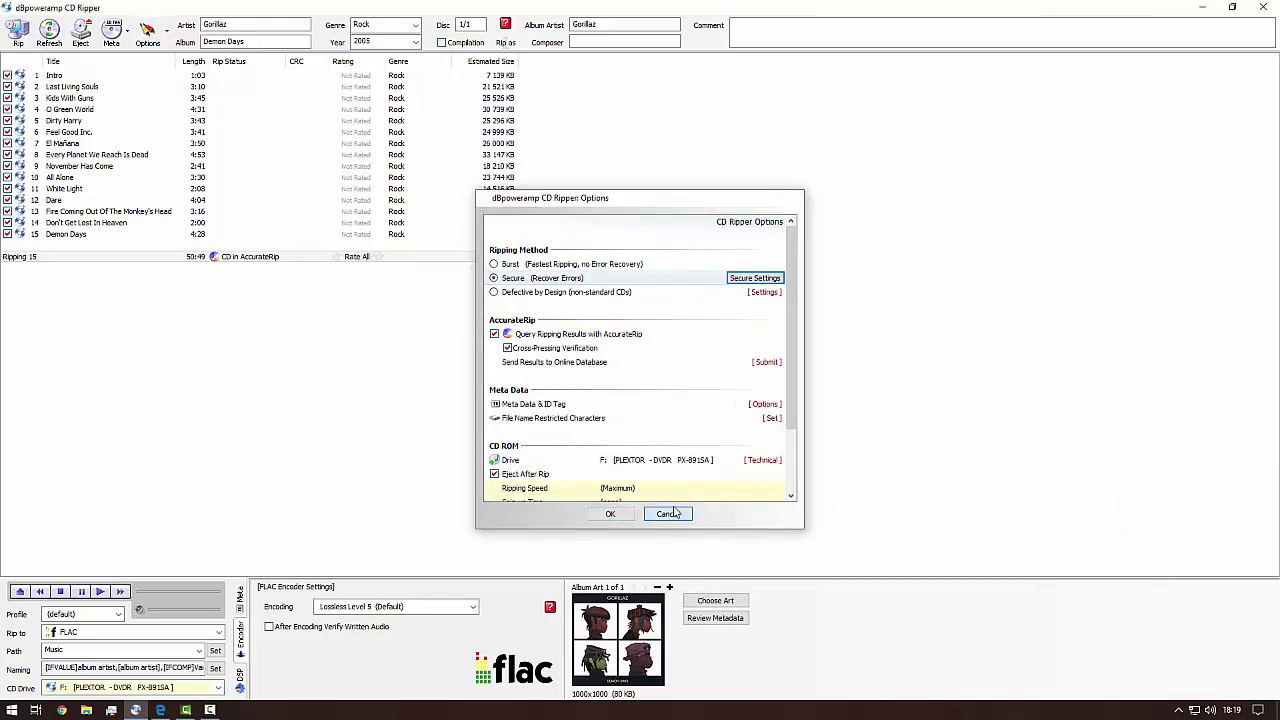
pyautogui.click(667, 512)
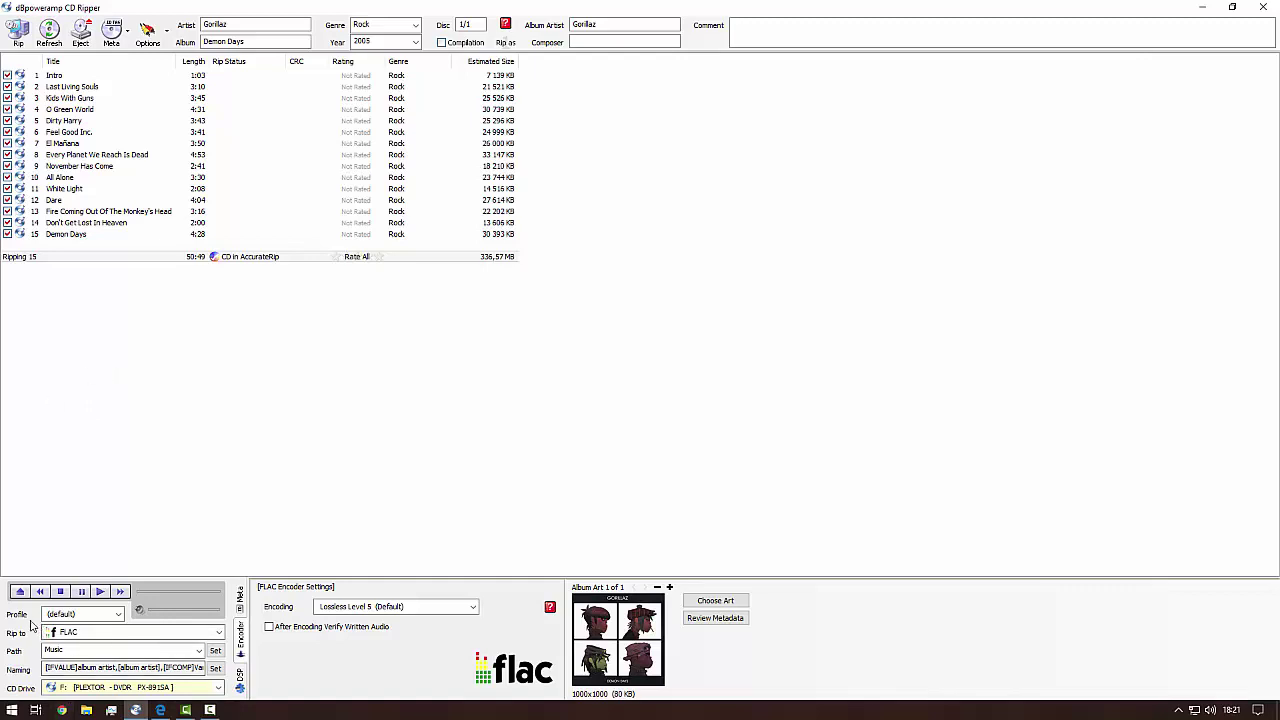
# Compare the estimated track sizes and encoder settings of mp3 (Lame) and FLAC, leaving the rip format on FLAC
pyautogui.click(100, 632)
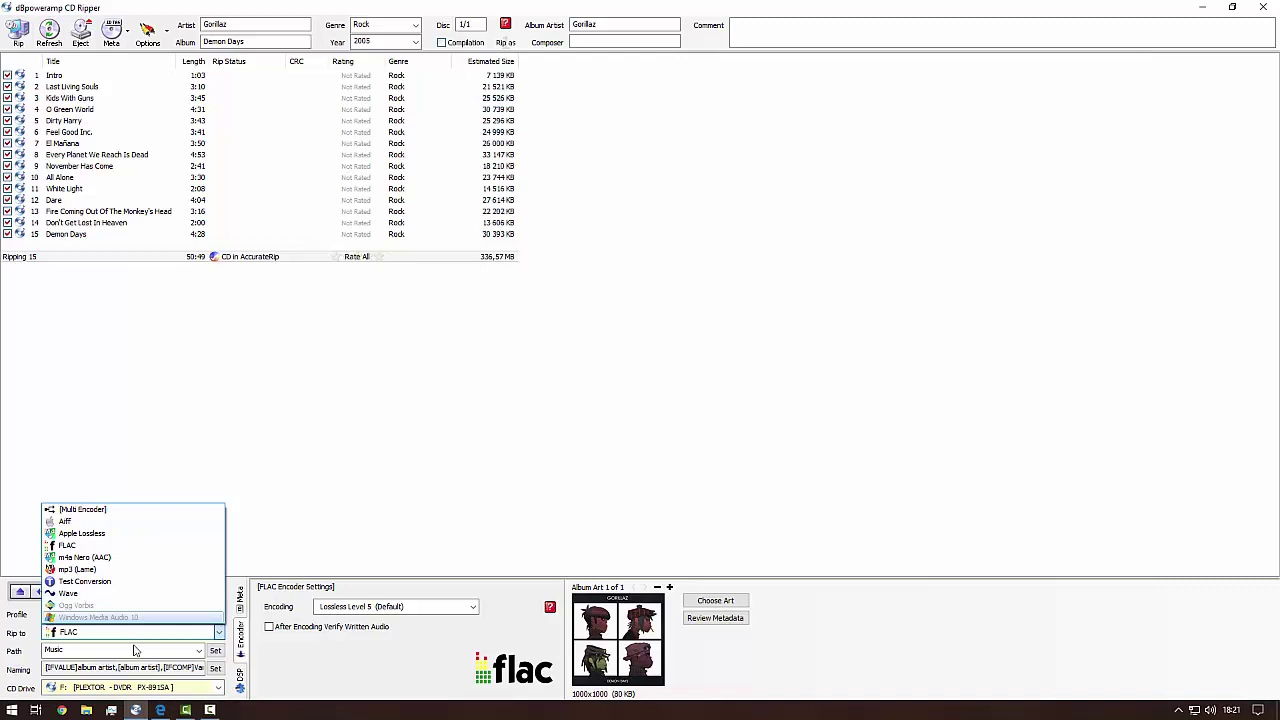
pyautogui.click(67, 570)
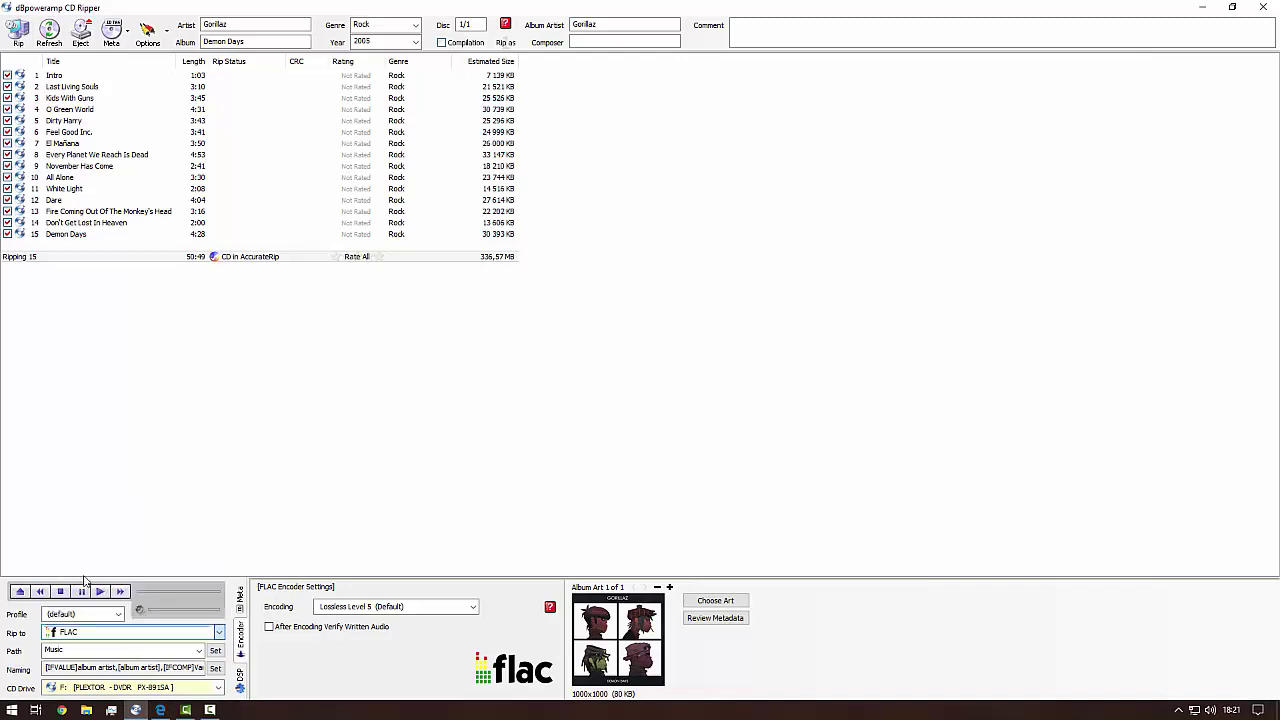
pyautogui.click(96, 636)
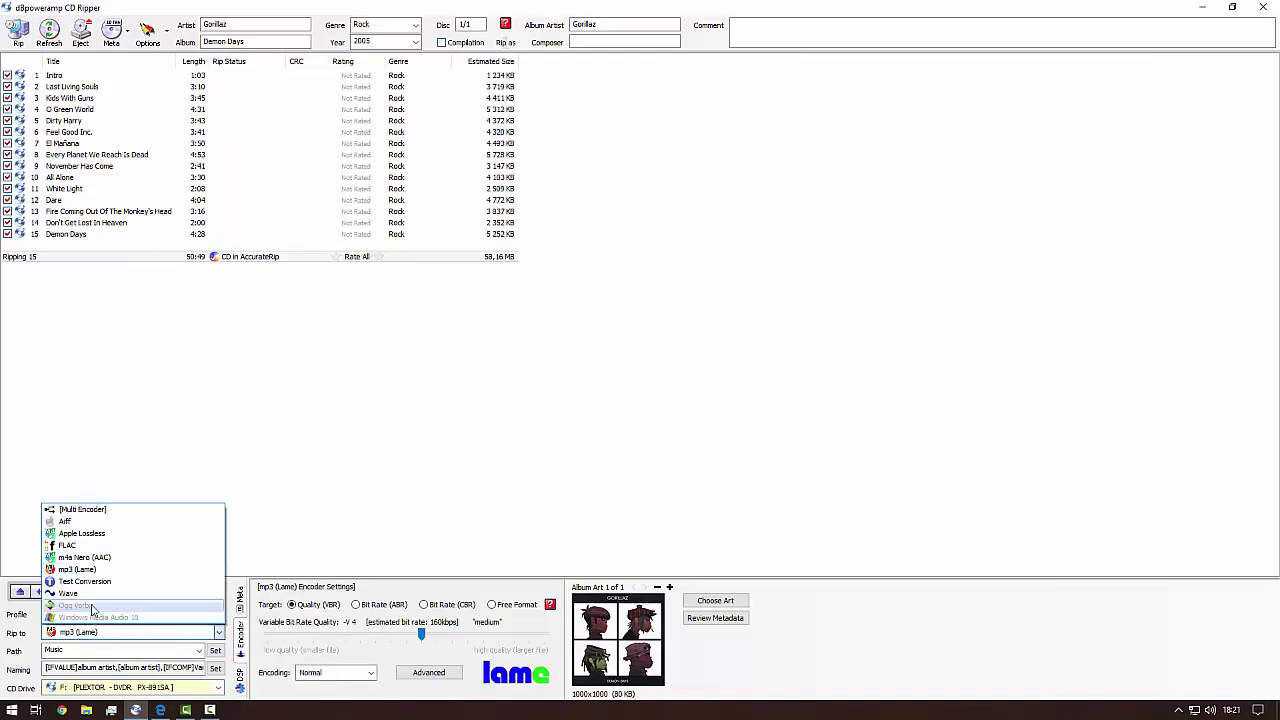
pyautogui.click(90, 547)
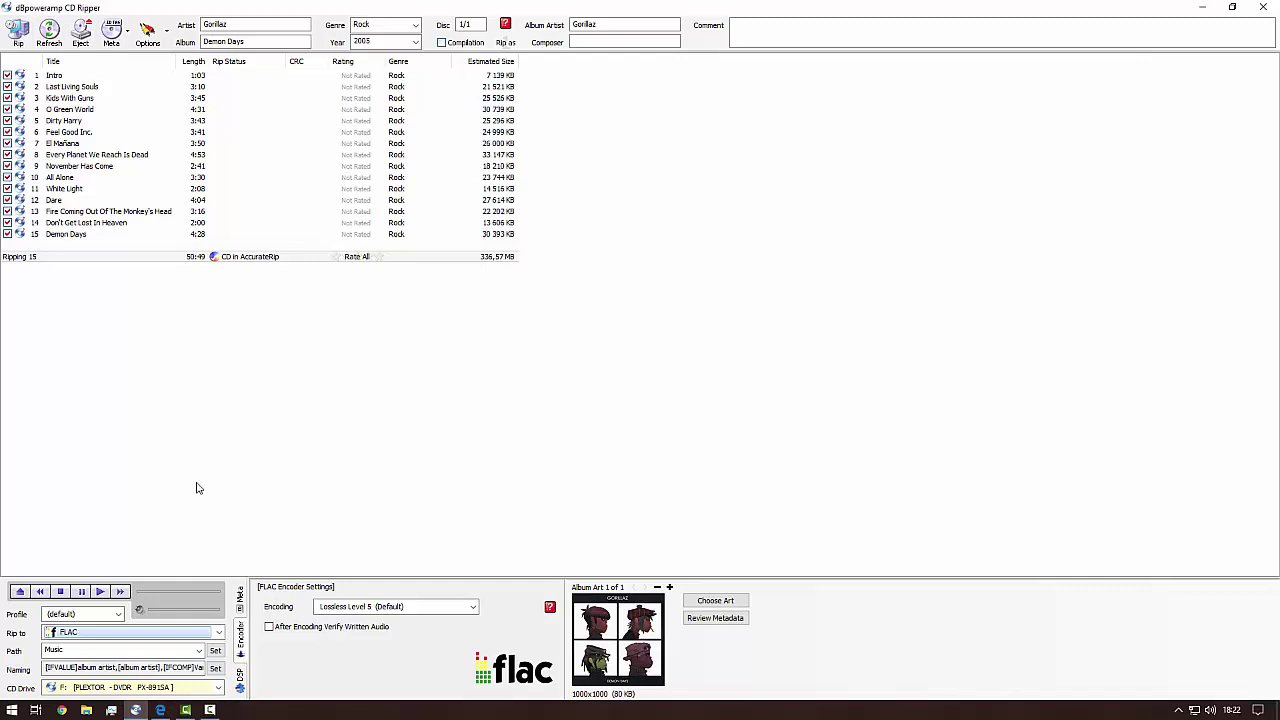
pyautogui.click(123, 633)
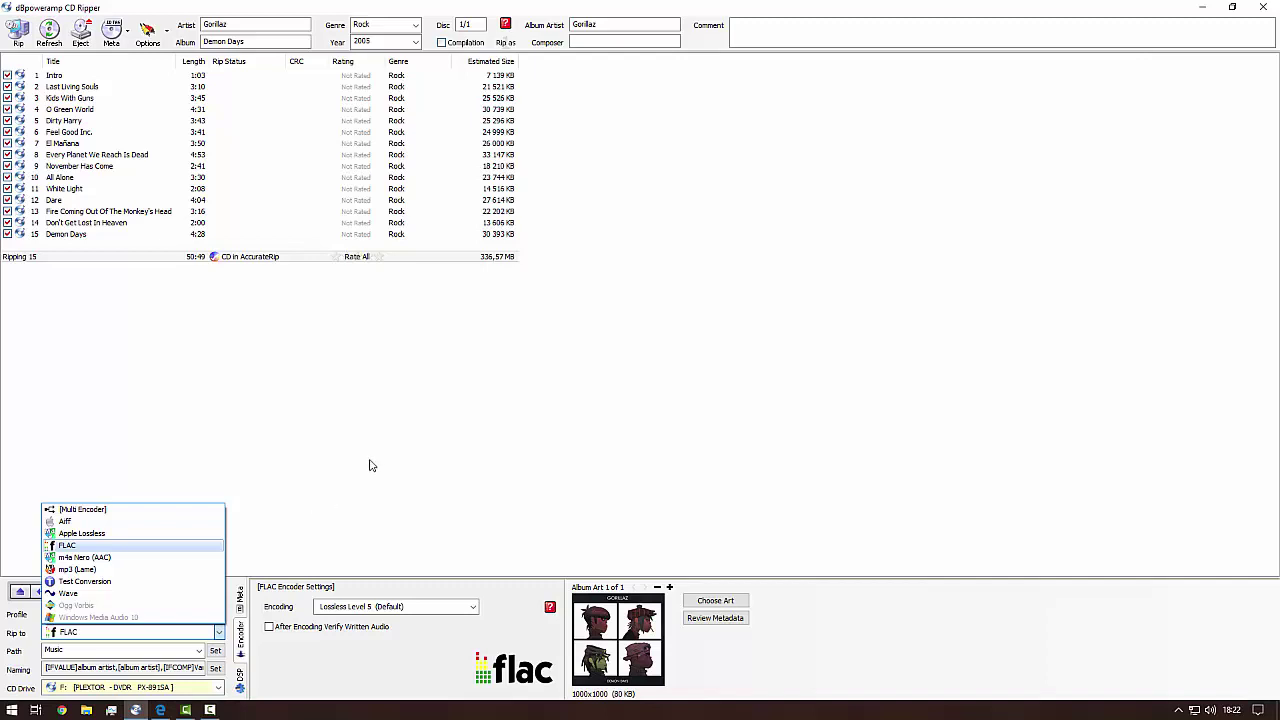
pyautogui.click(320, 488)
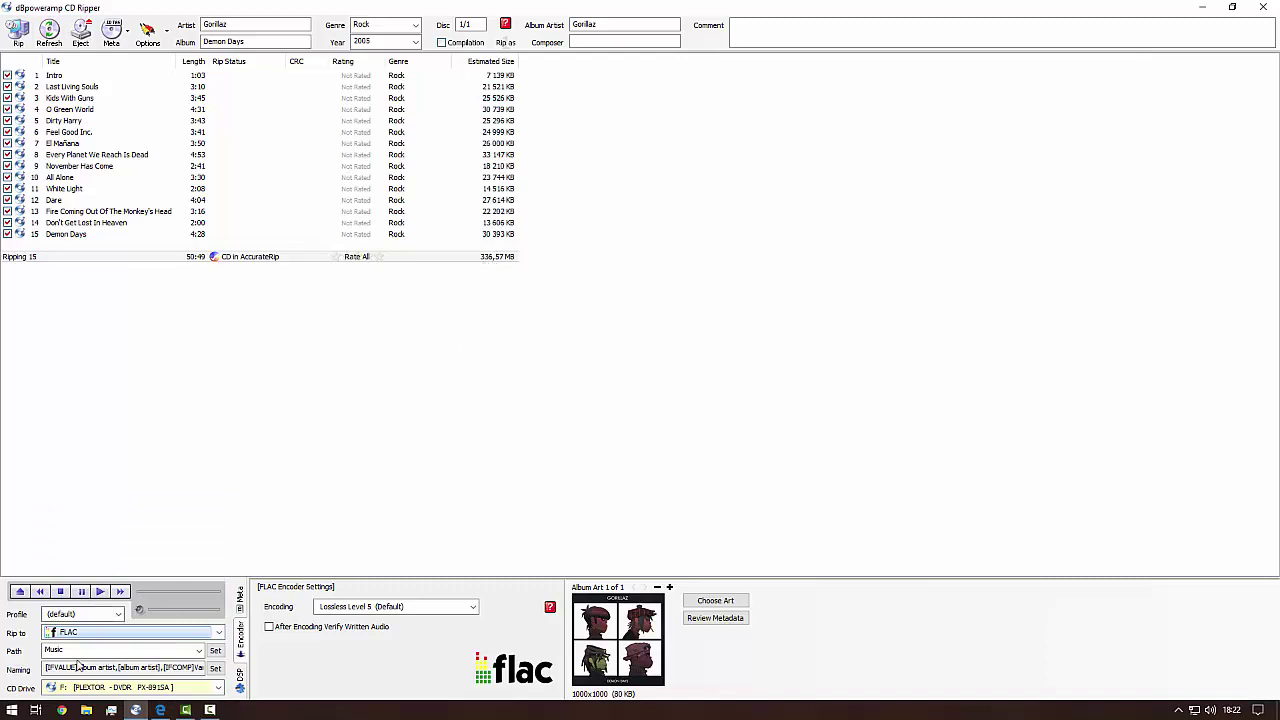
pyautogui.click(186, 634)
pyautogui.click(100, 569)
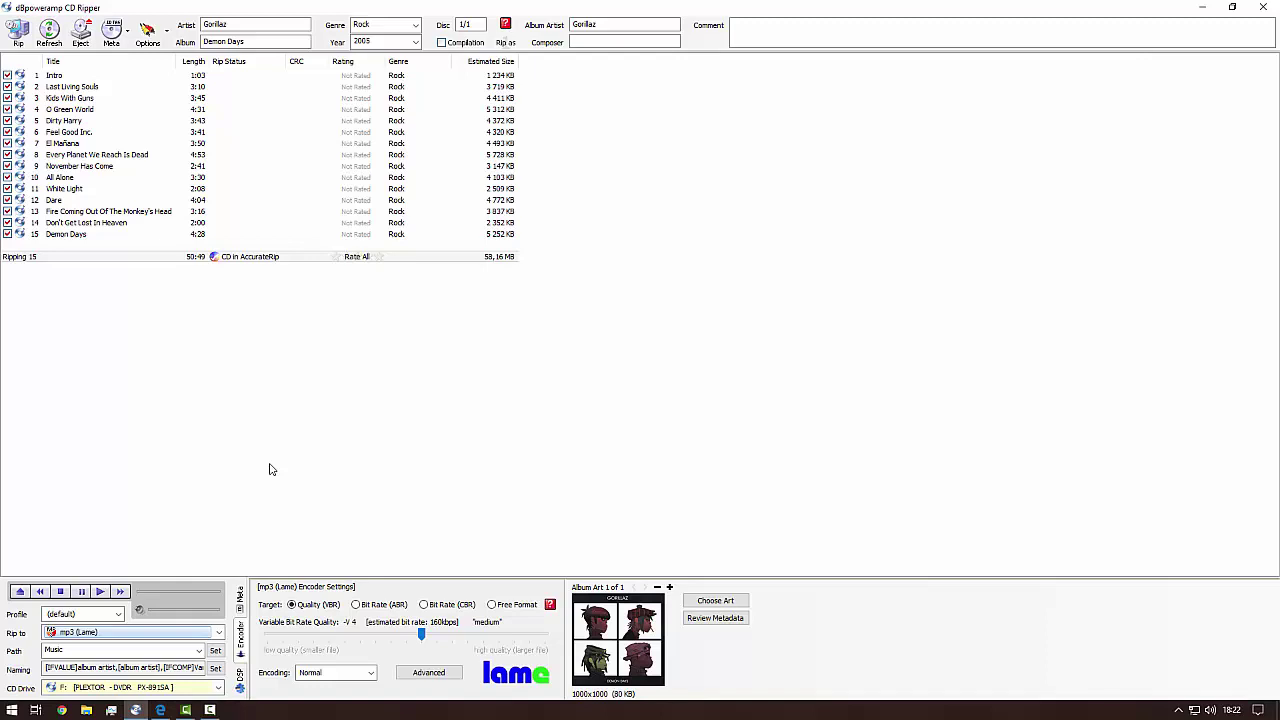
pyautogui.click(163, 635)
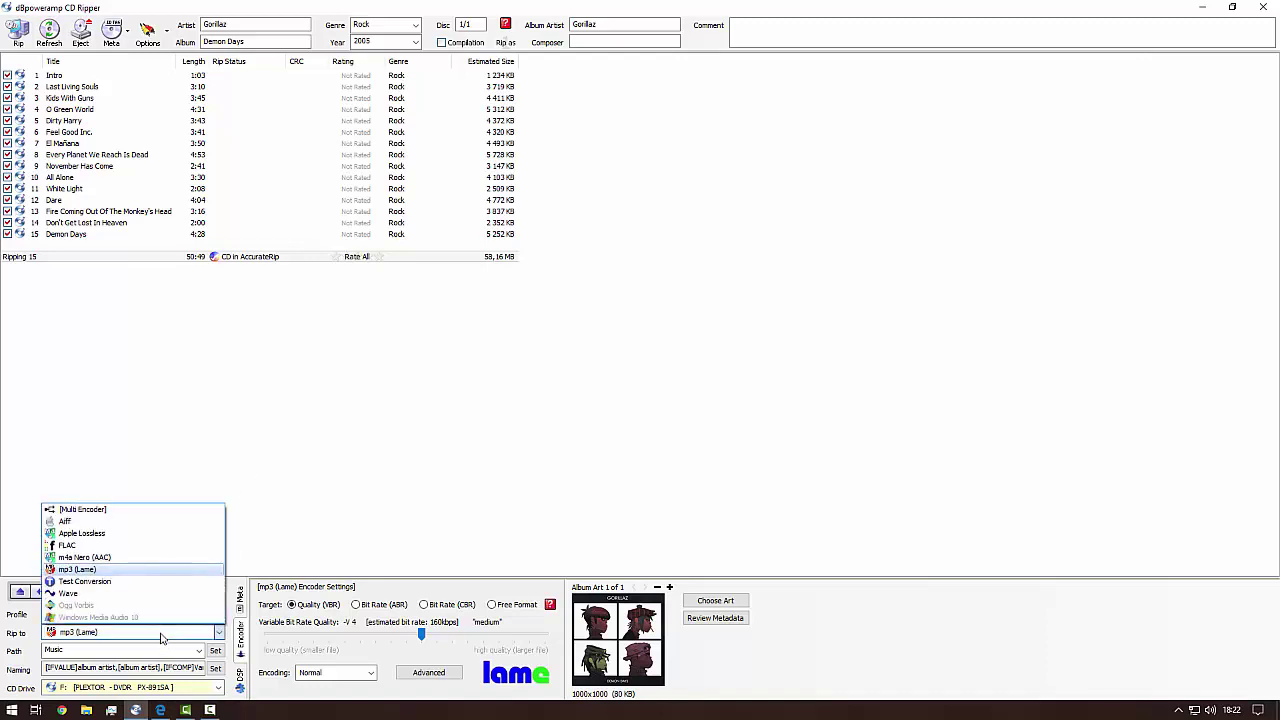
pyautogui.click(119, 548)
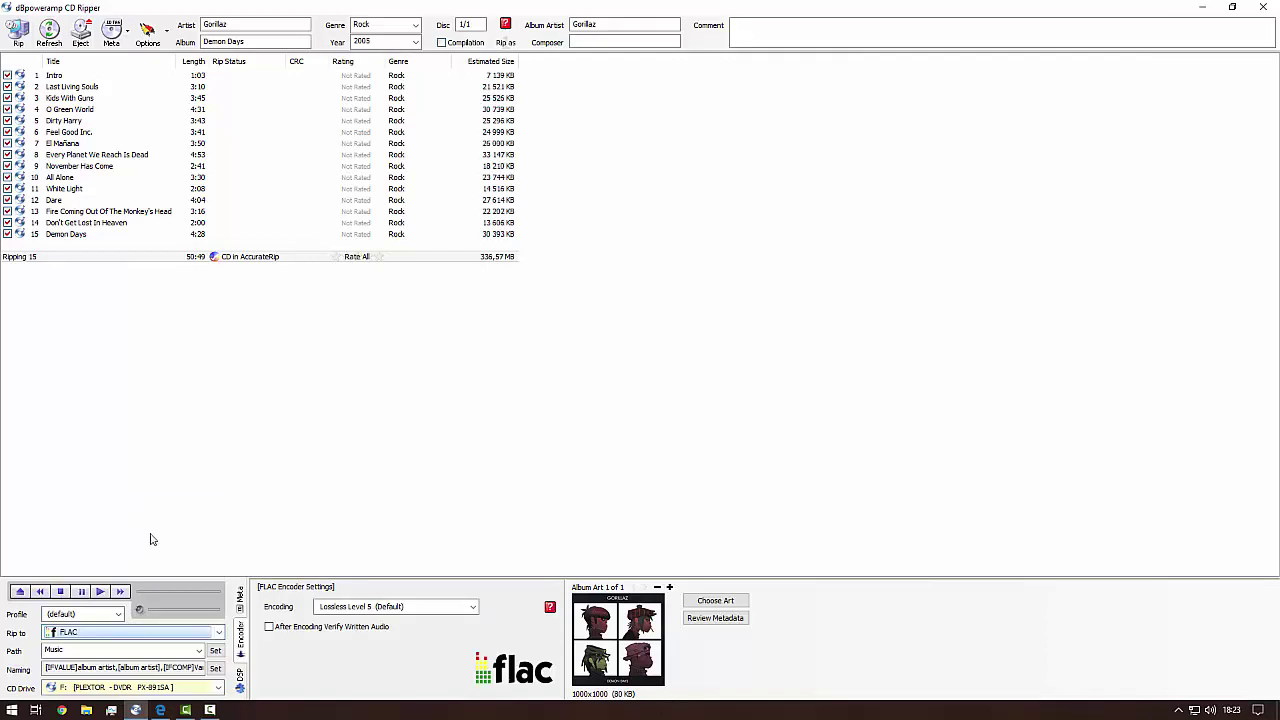
# Switch to the Edge browser and open the Hifi PC Guide article "Flac, mp3... Bien choisir le format audio en 2020"
pyautogui.click(160, 710)
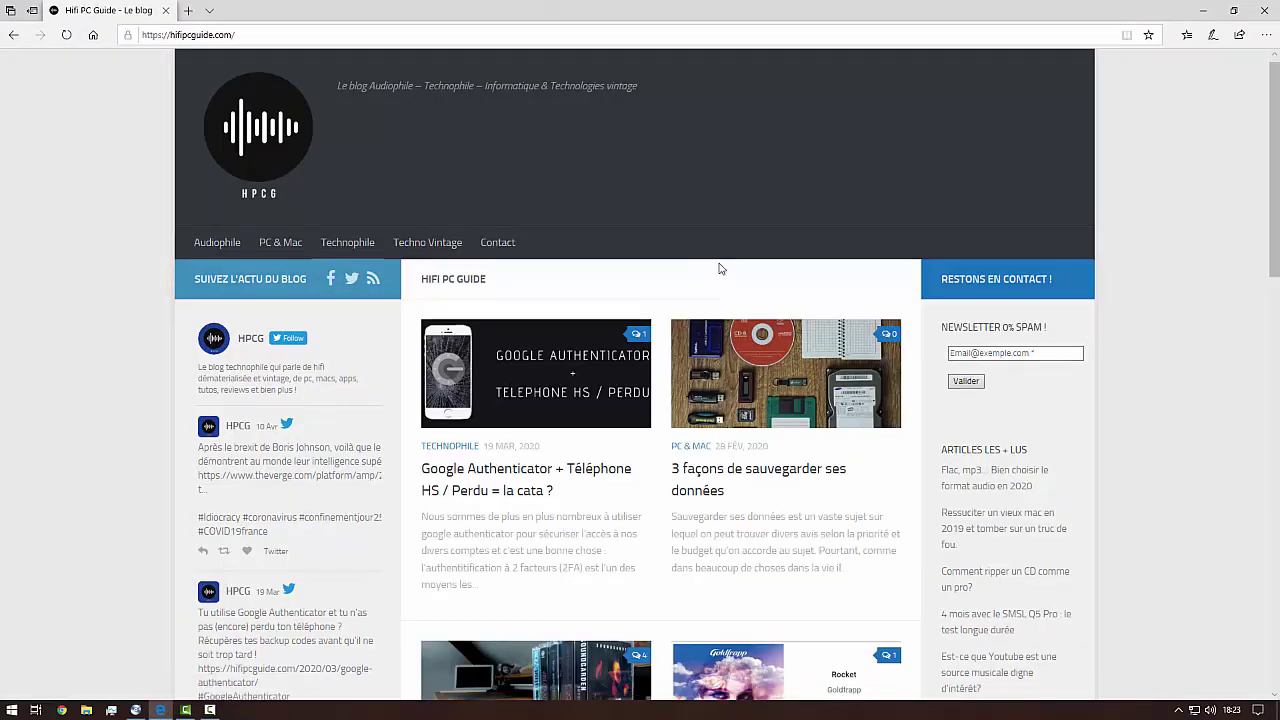
pyautogui.scroll(-1, 717, 266)
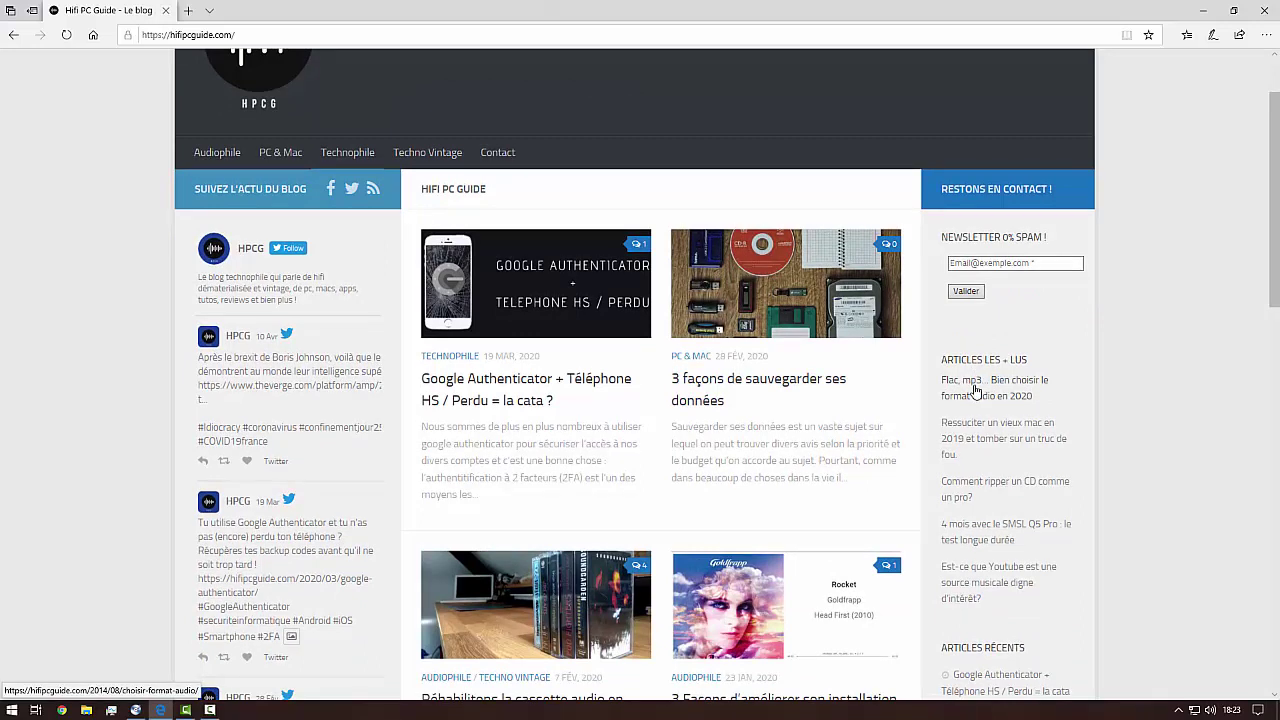
pyautogui.scroll(1, 975, 390)
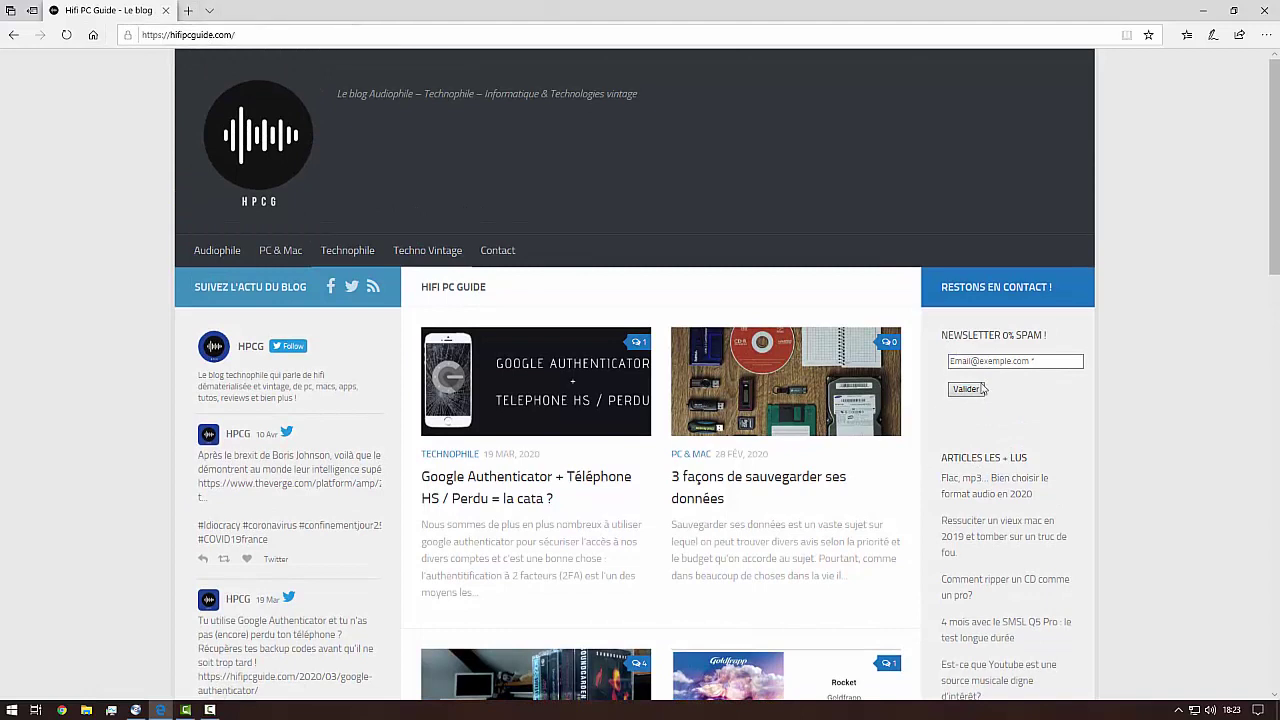
pyautogui.click(1000, 487)
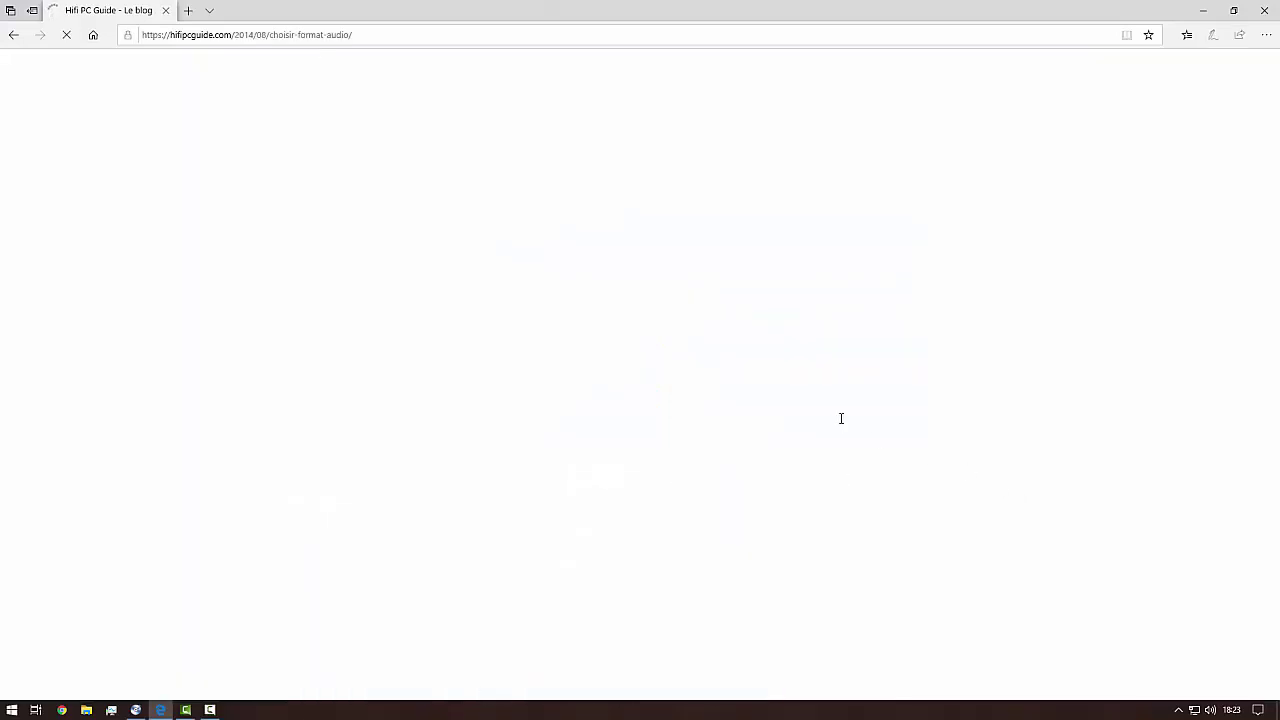
# Skim the article's sections on the MP3, AAC, WMA, AIFF and FLAC audio formats and return to its beginning
pyautogui.scroll(-3, 690, 407)
pyautogui.scroll(-7, 690, 407)
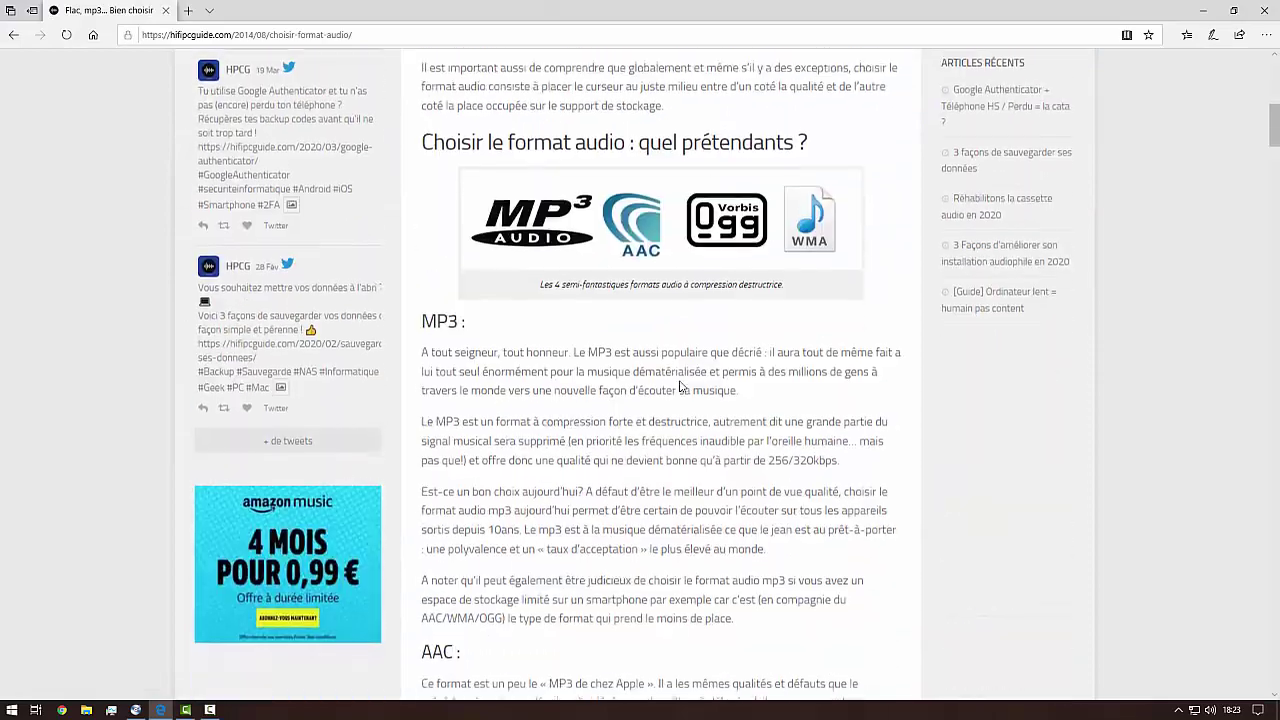
pyautogui.scroll(1, 473, 289)
pyautogui.scroll(-10, 473, 289)
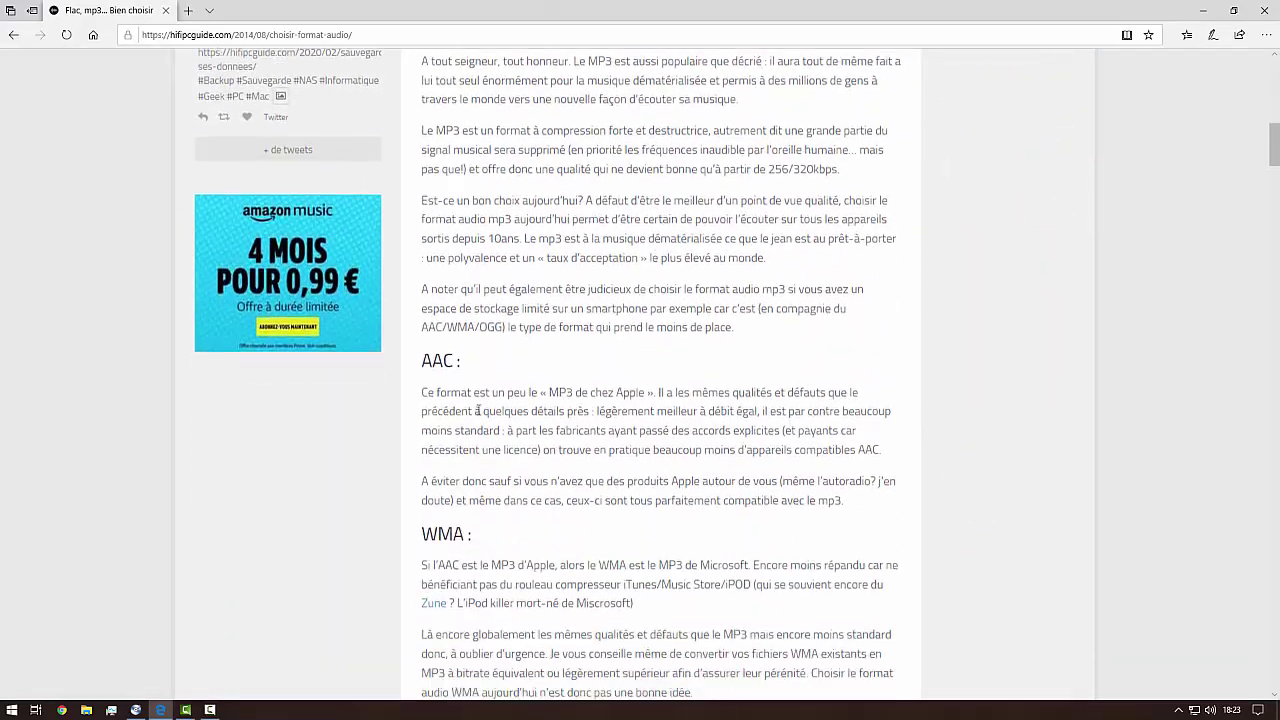
pyautogui.scroll(-5, 519, 408)
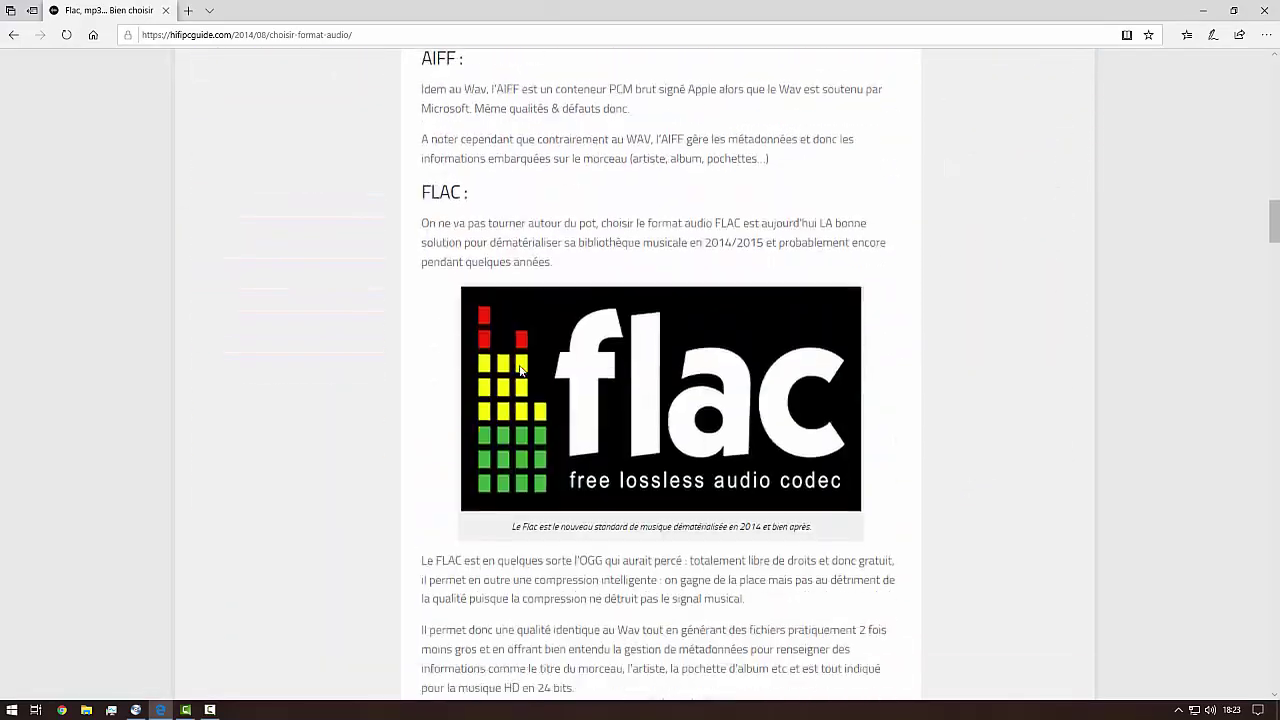
pyautogui.scroll(20, 540, 395)
pyautogui.scroll(3, 550, 388)
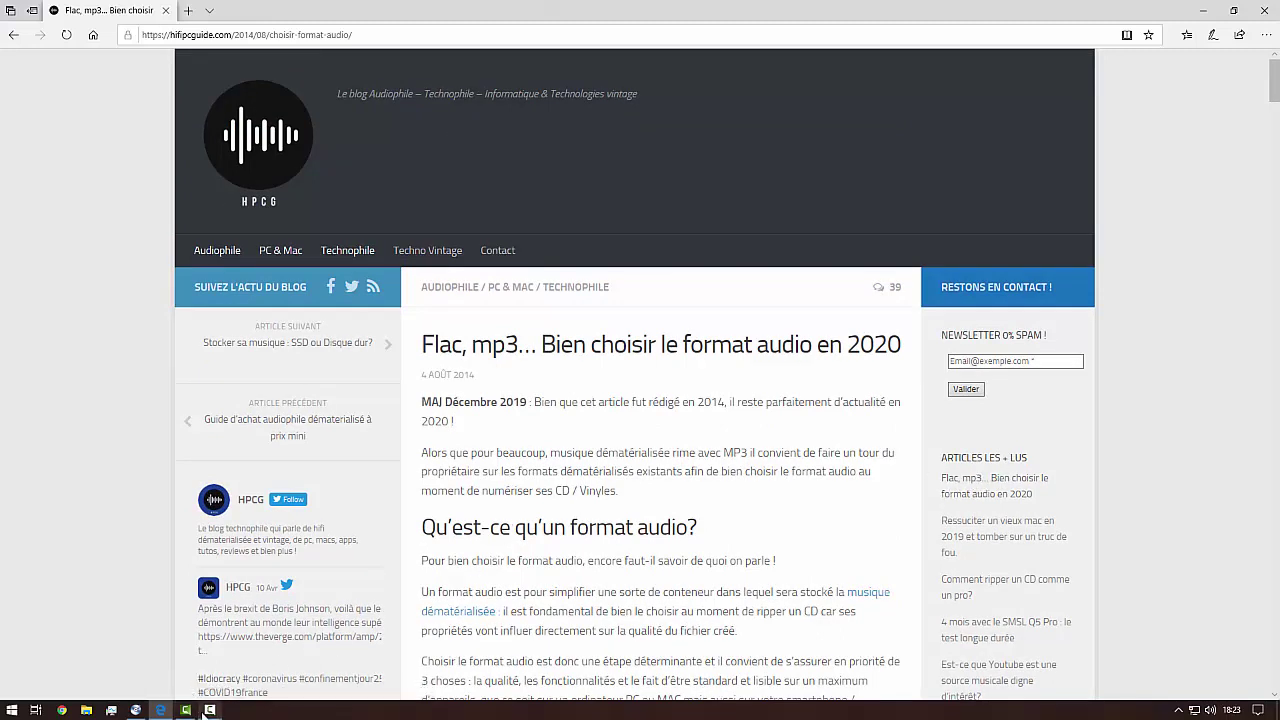
# Switch back to dBpoweramp CD Ripper and examine the output path, the file naming pattern and its example
pyautogui.click(135, 710)
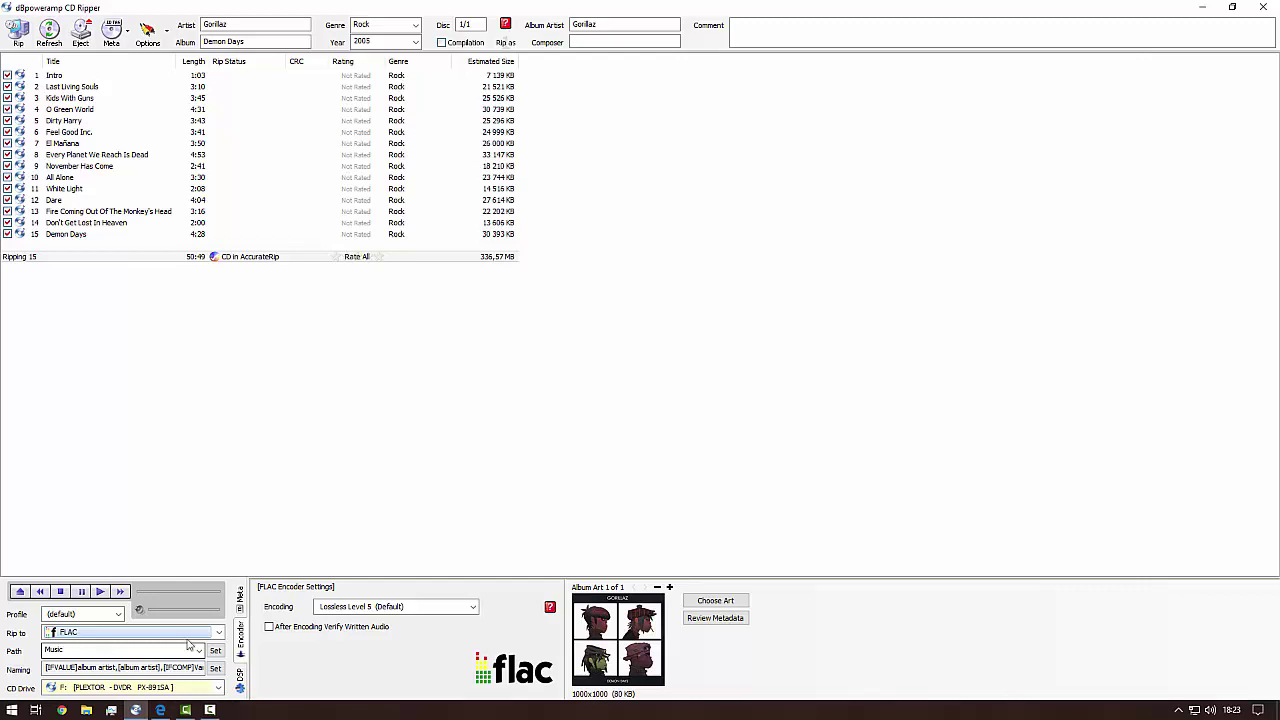
pyautogui.doubleClick(68, 651)
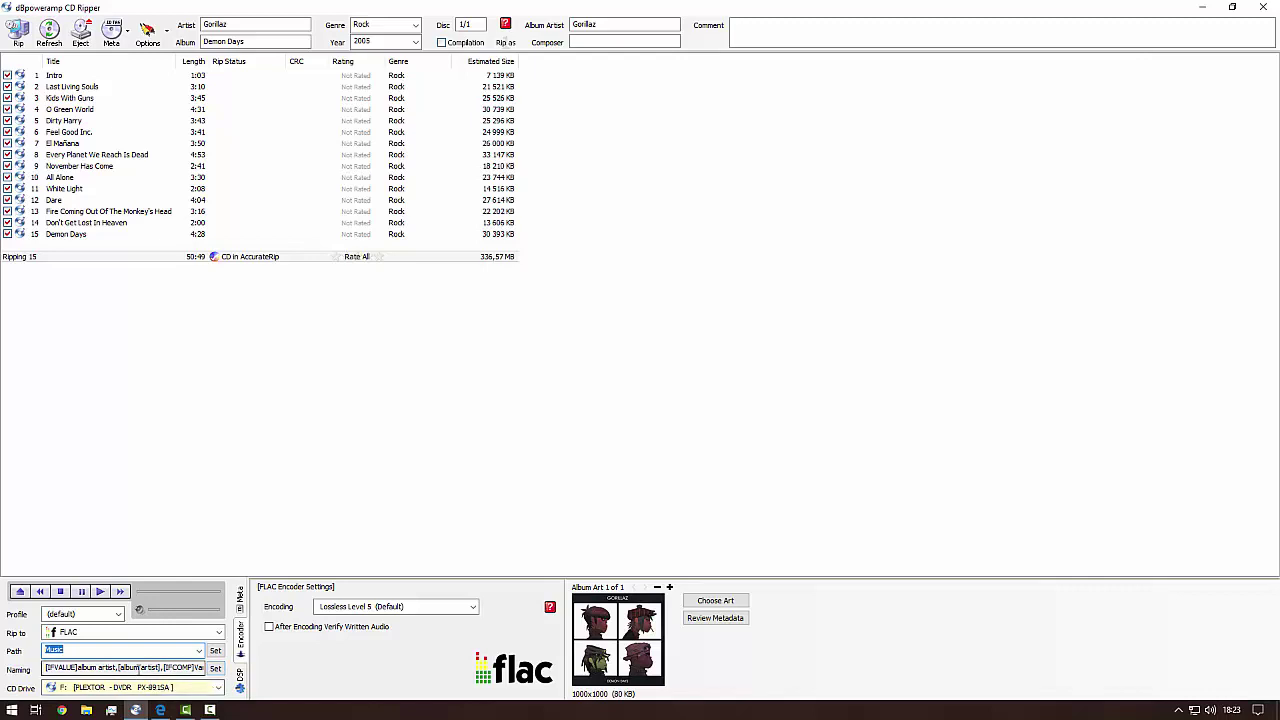
pyautogui.click(214, 668)
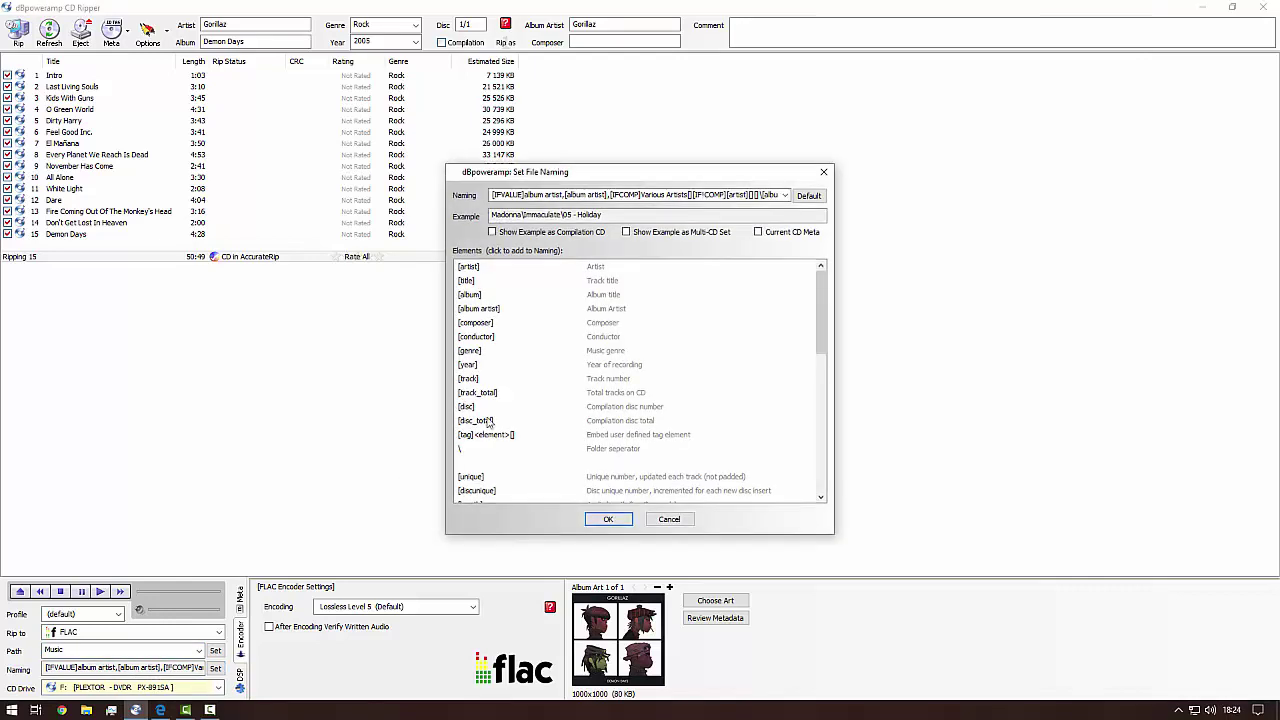
pyautogui.click(546, 196)
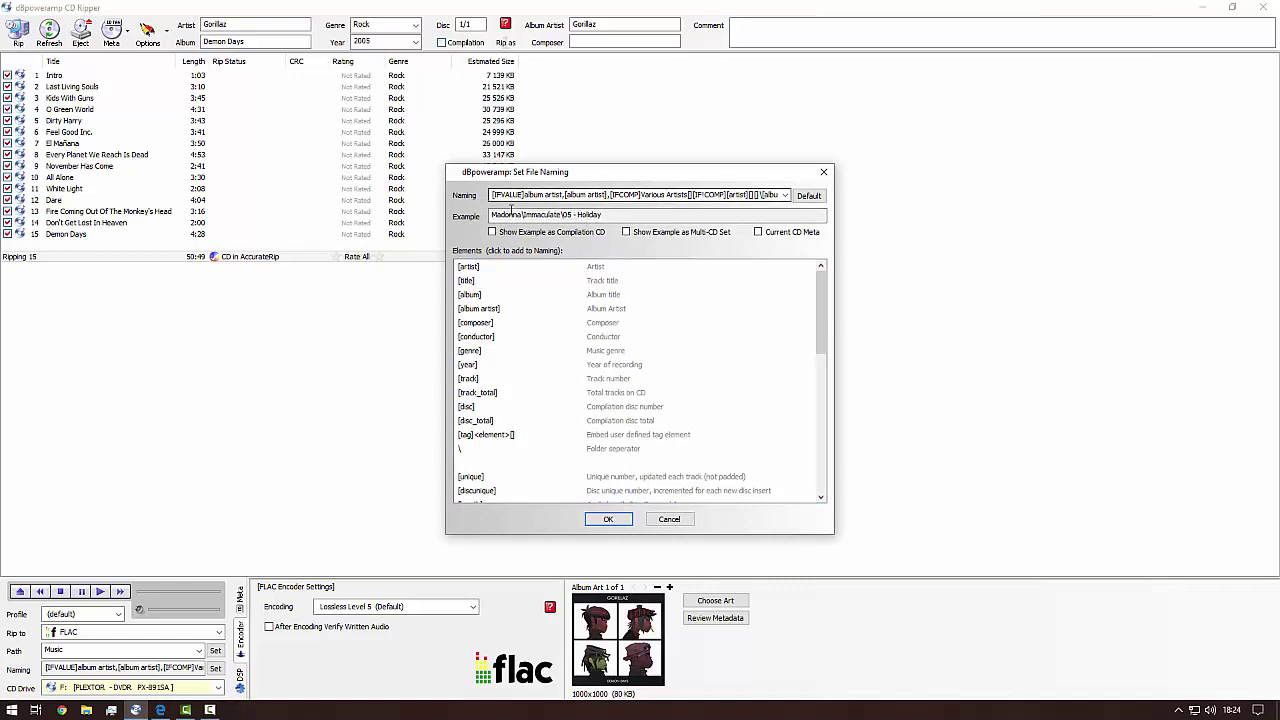
pyautogui.click(546, 195)
pyautogui.click(546, 195)
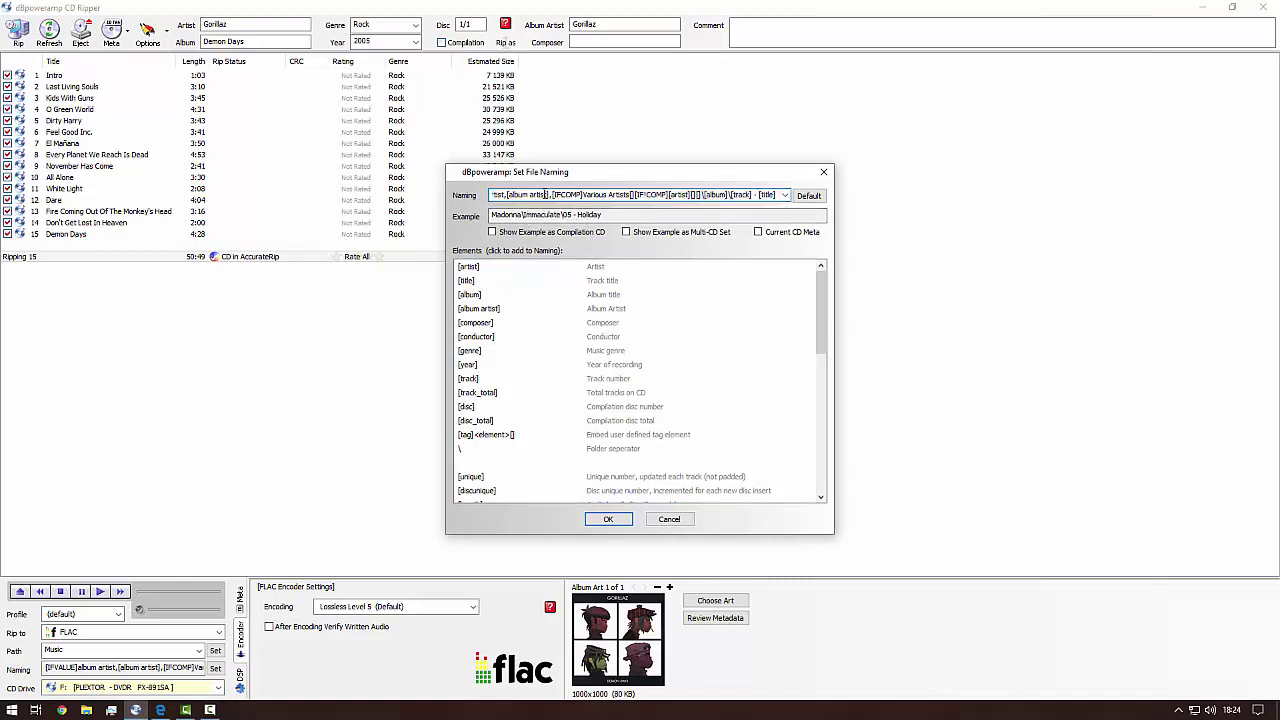
pyautogui.click(546, 195)
pyautogui.click(515, 200)
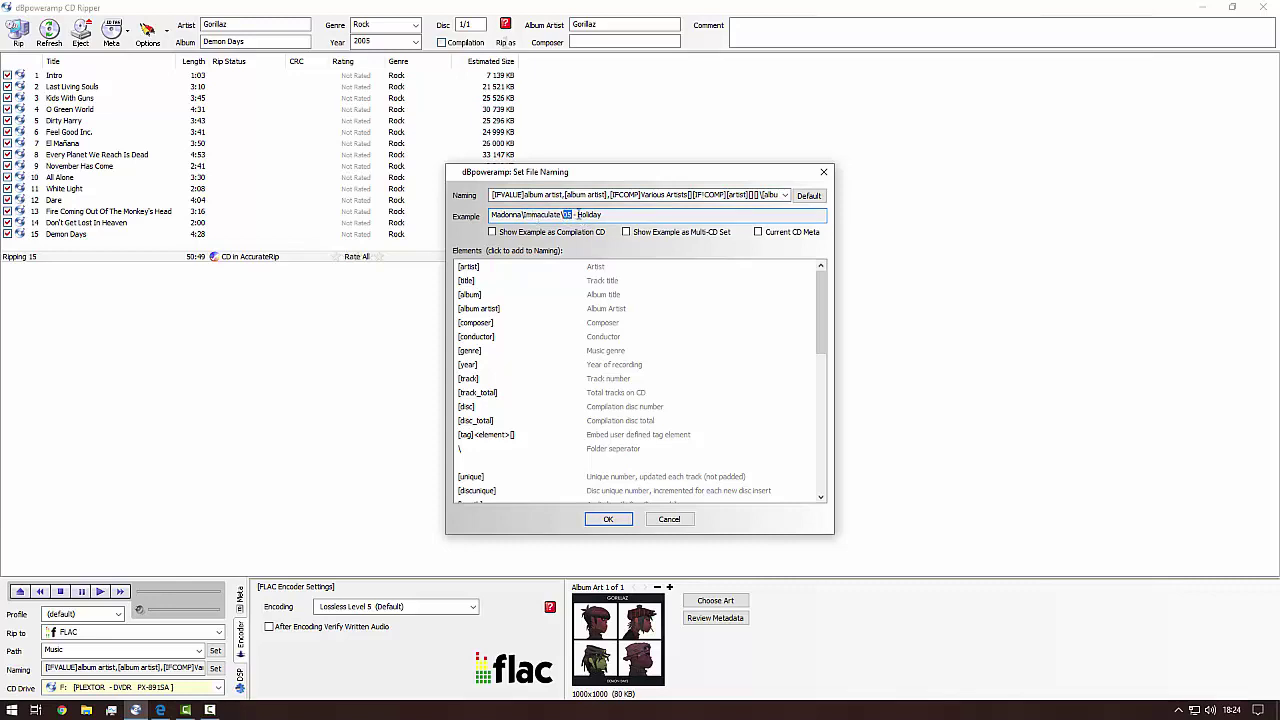
pyautogui.doubleClick(585, 214)
pyautogui.click(612, 193)
pyautogui.hotkey('ctrl', 'a')
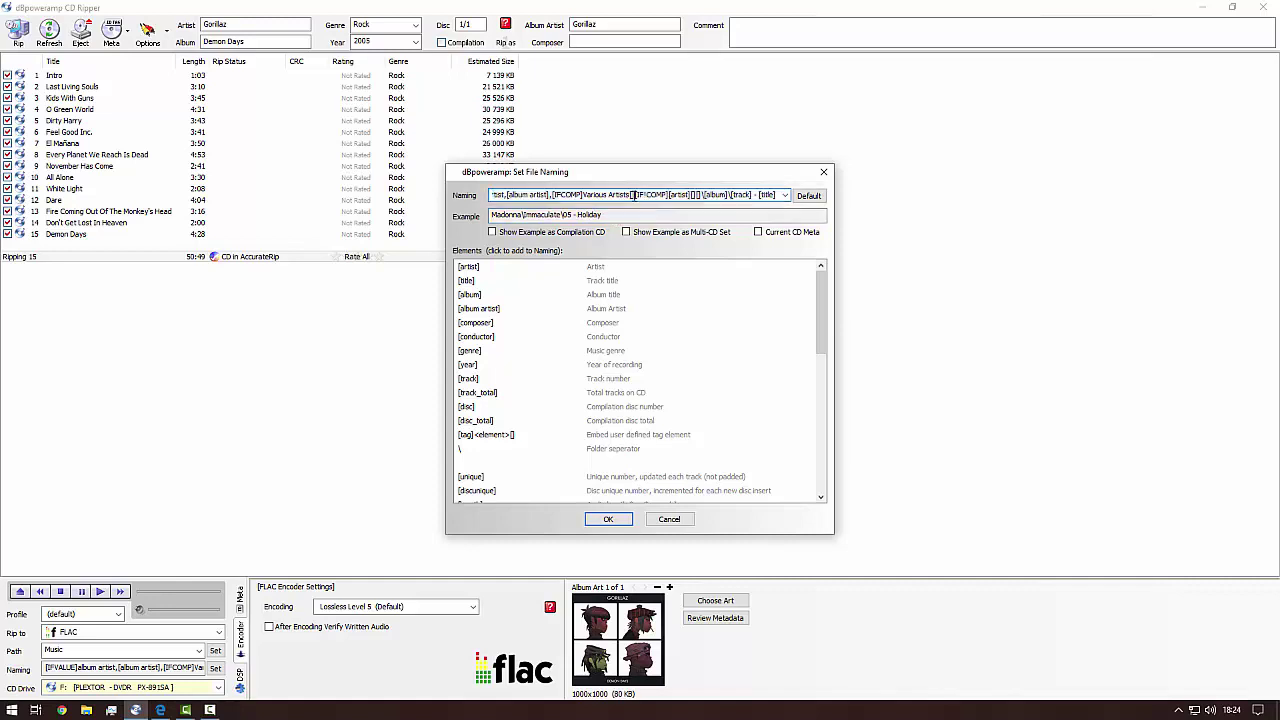
pyautogui.click(643, 197)
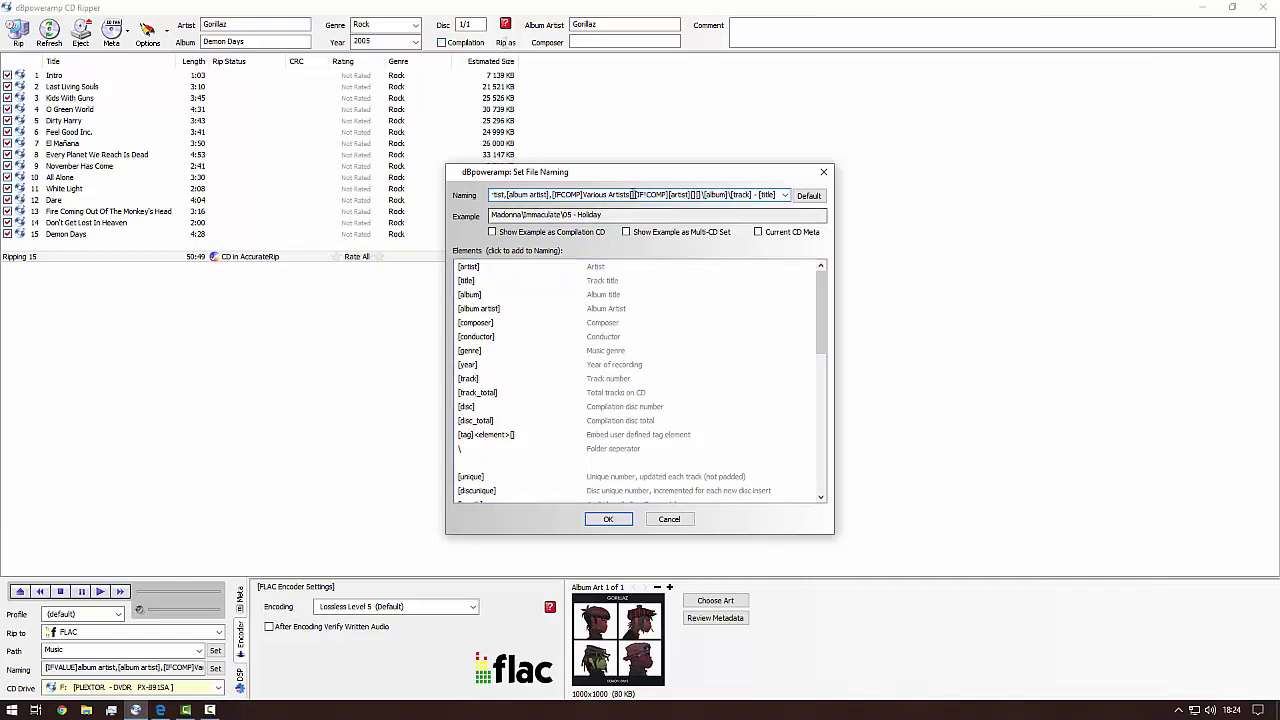
# Try adding the text "qsdeqsdqsd" and the [conductor] element to the file naming pattern, and cancel the naming changes
pyautogui.moveTo(610, 195); pyautogui.dragTo(602, 195)
pyautogui.write('qsdeqsdqsd')
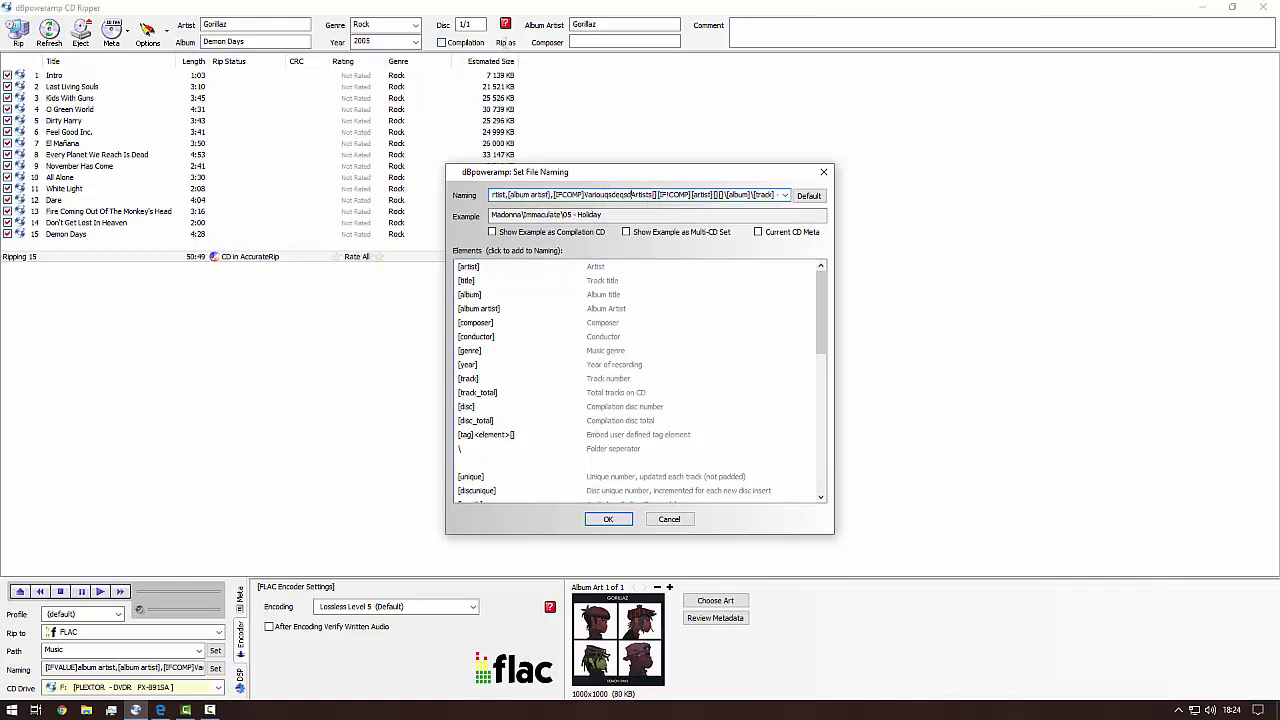
pyautogui.click(630, 336)
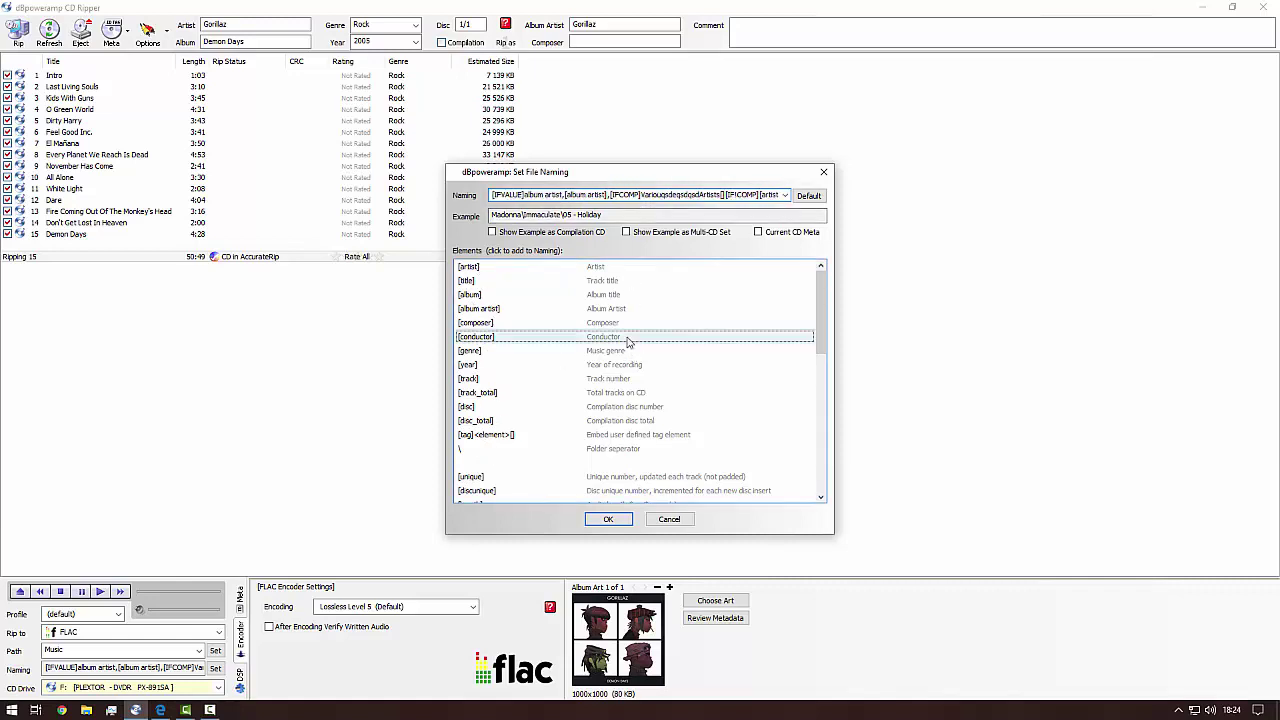
pyautogui.click(664, 215)
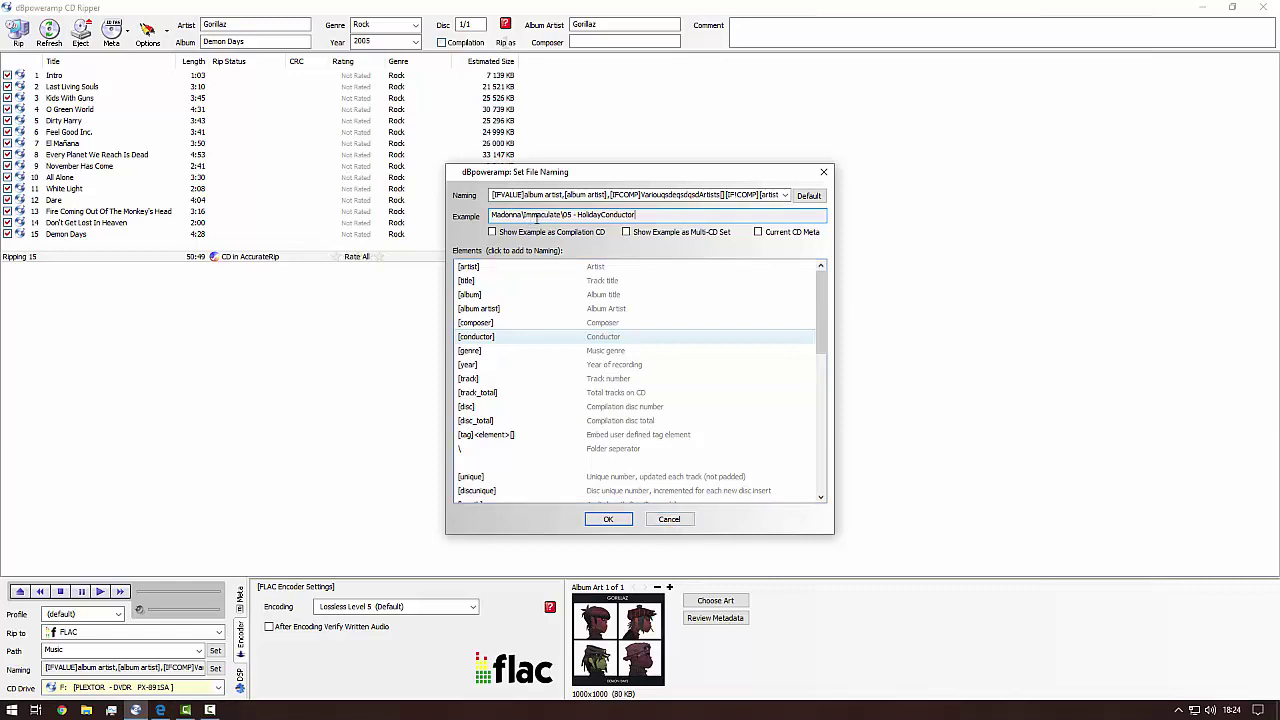
pyautogui.click(527, 215)
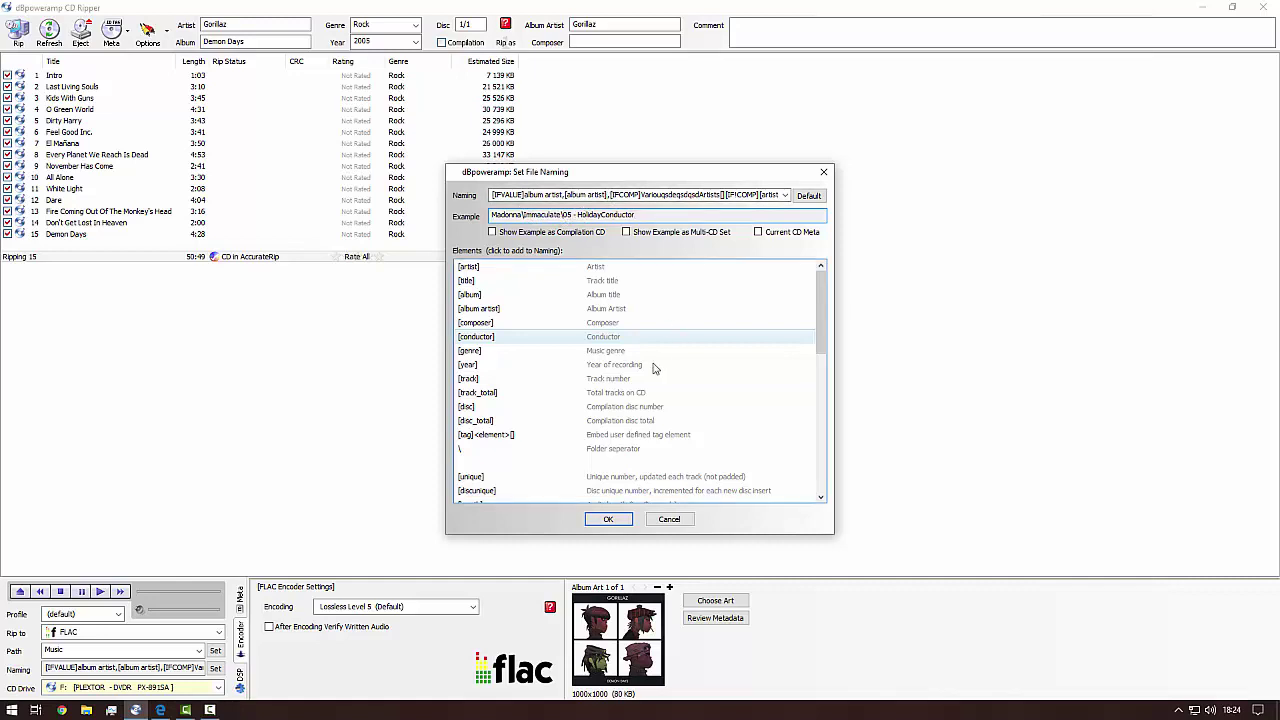
pyautogui.click(669, 520)
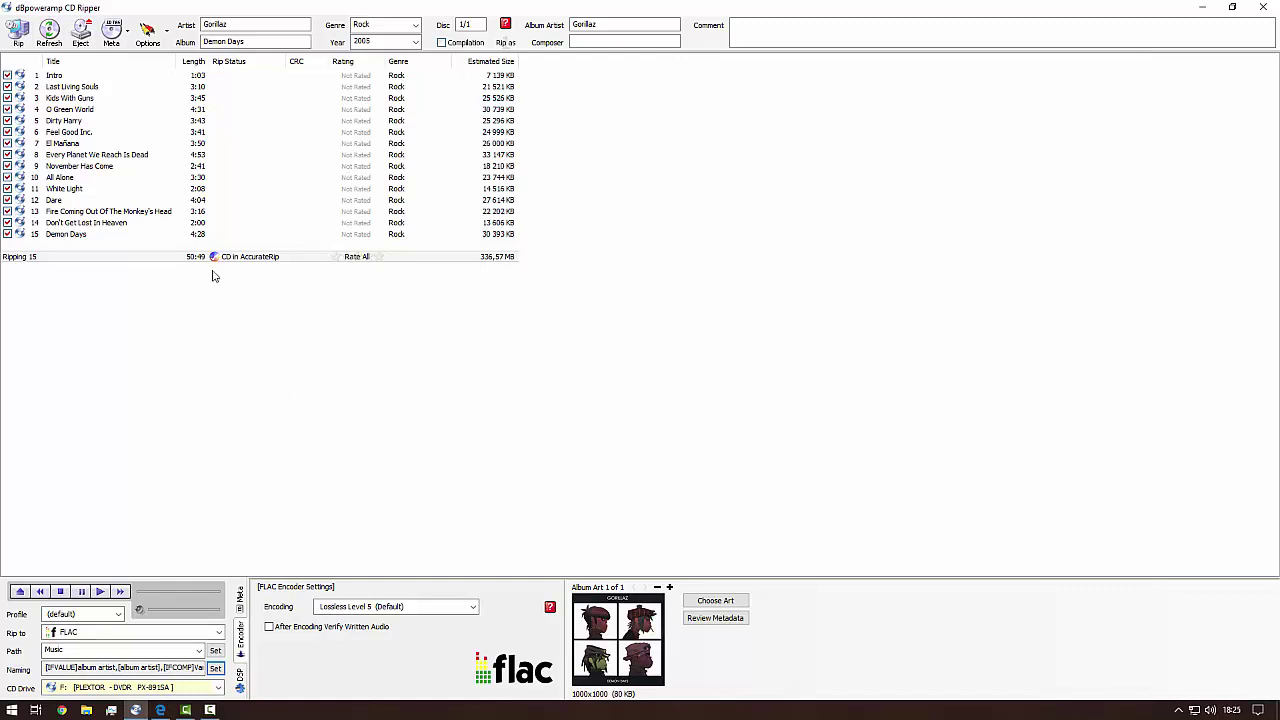
# Start ripping all tracks of the Gorillaz CD Demon Days to FLAC
pyautogui.click(18, 40)
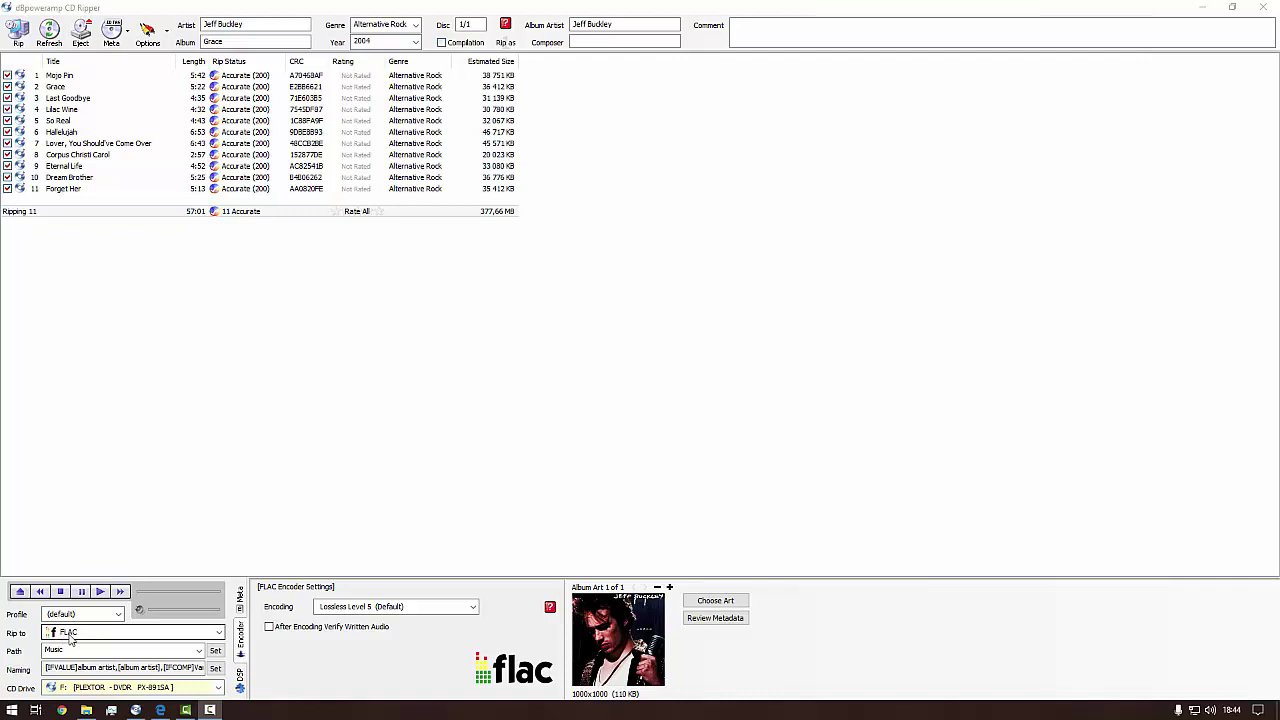
# View the available rip formats for the Jeff Buckley CD Grace, keeping FLAC selected
pyautogui.click(72, 638)
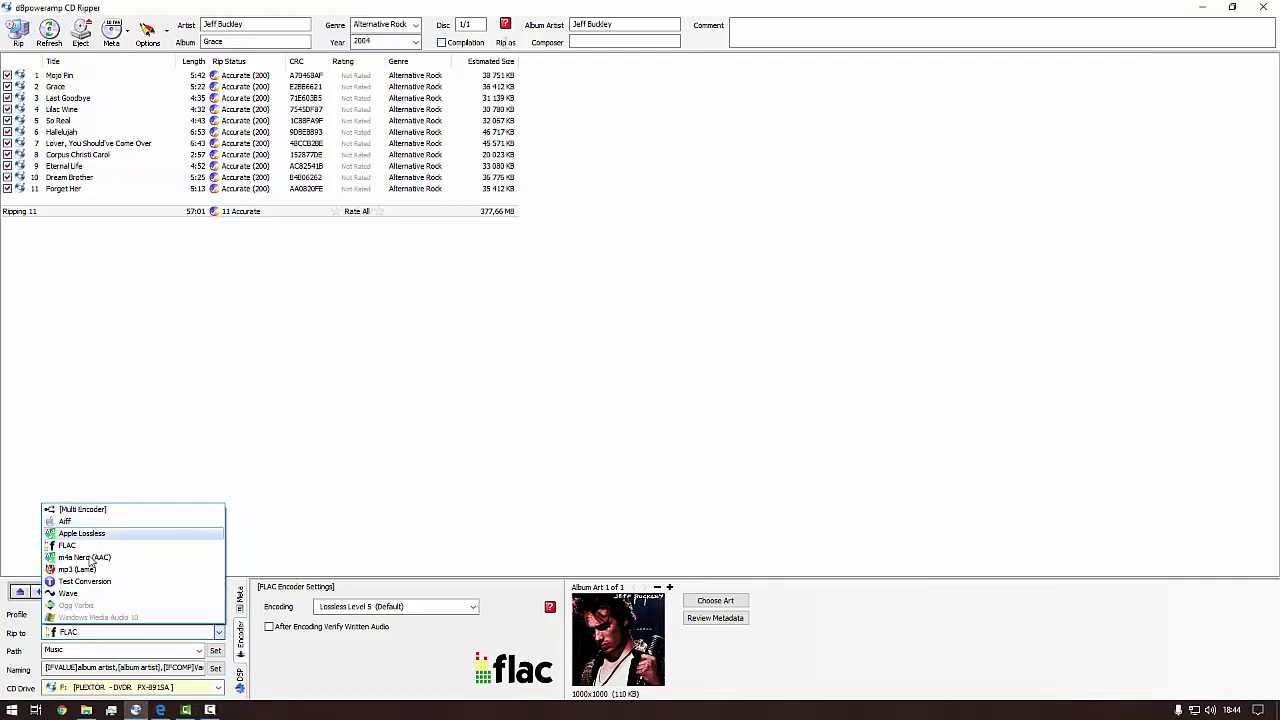
pyautogui.click(333, 528)
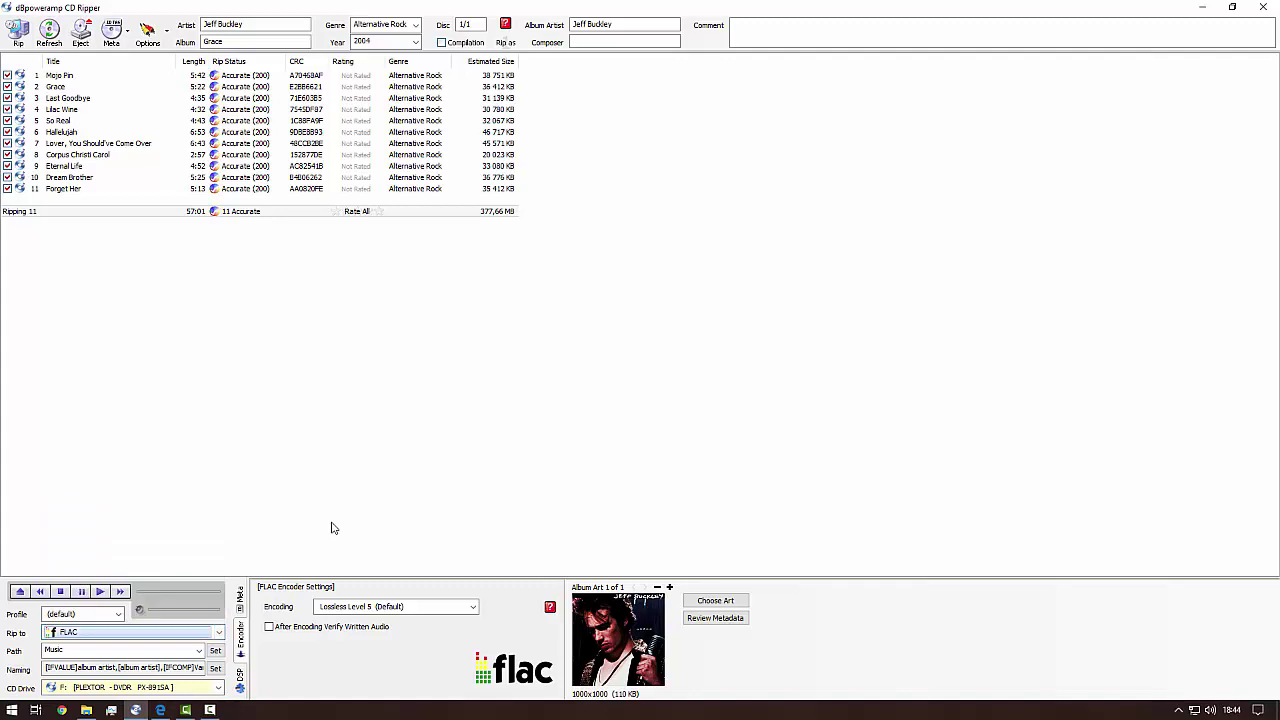